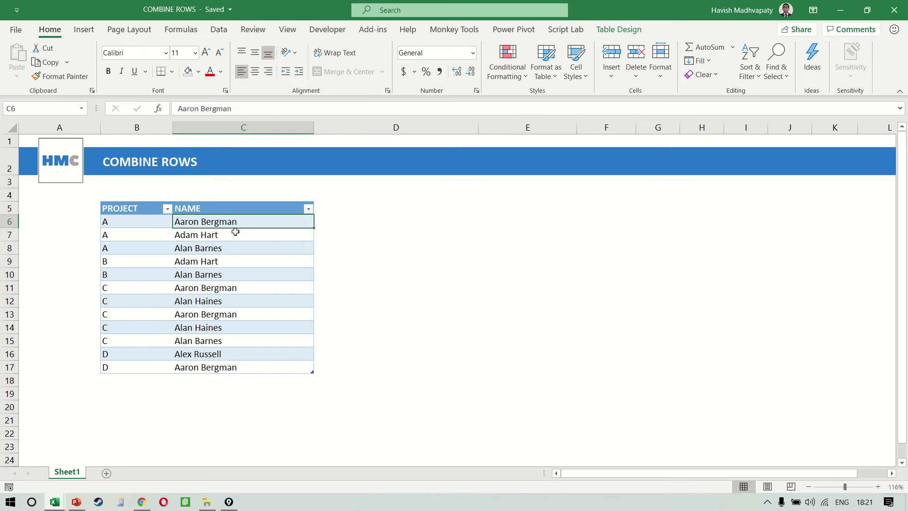
# - Select project A's rows in PROJECT and the three names under it
pyautogui.press('Left')
pyautogui.hotkey('shift', 'Down')
pyautogui.hotkey('shift', 'Down')
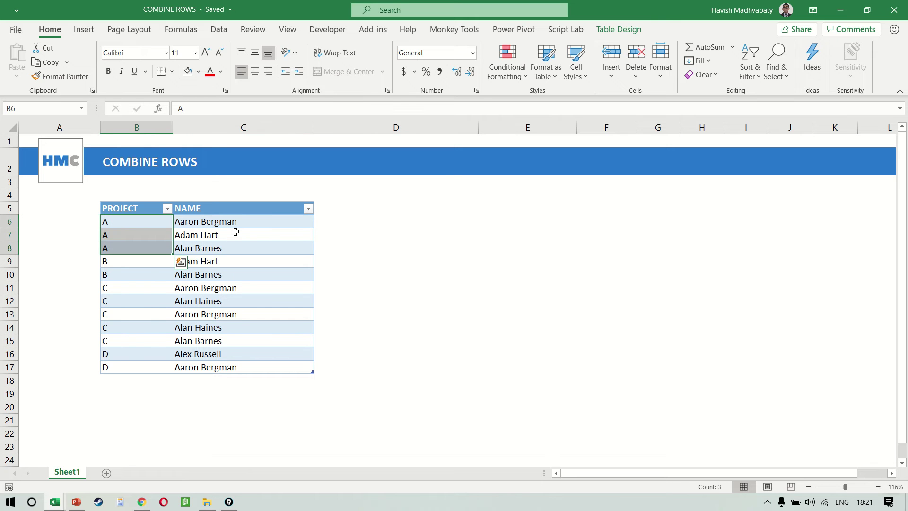
pyautogui.press('Right')
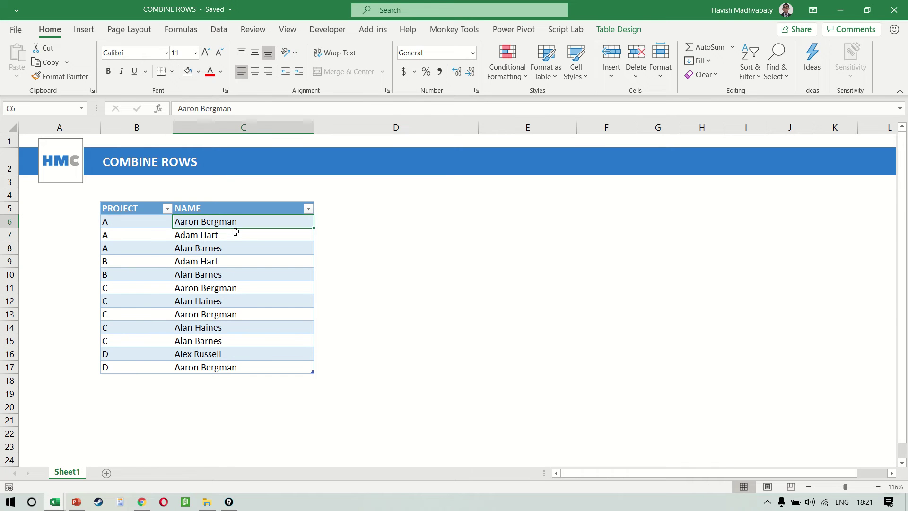
pyautogui.hotkey('shift', 'Down')
pyautogui.hotkey('shift', 'Down')
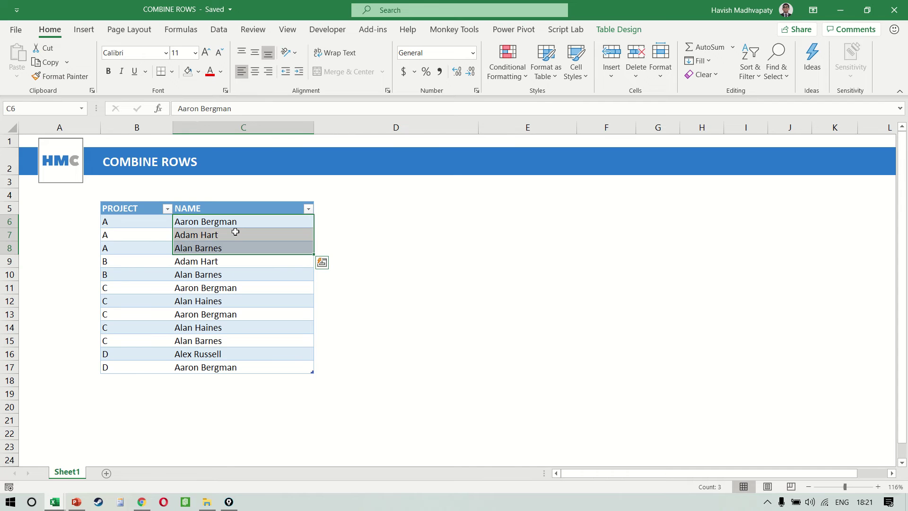
# - Select the two names under project B and the five names under project C
pyautogui.press('Left')
pyautogui.press('Down')
pyautogui.press('Down')
pyautogui.press('Down')
pyautogui.press('Right')
pyautogui.hotkey('shift', 'Down')
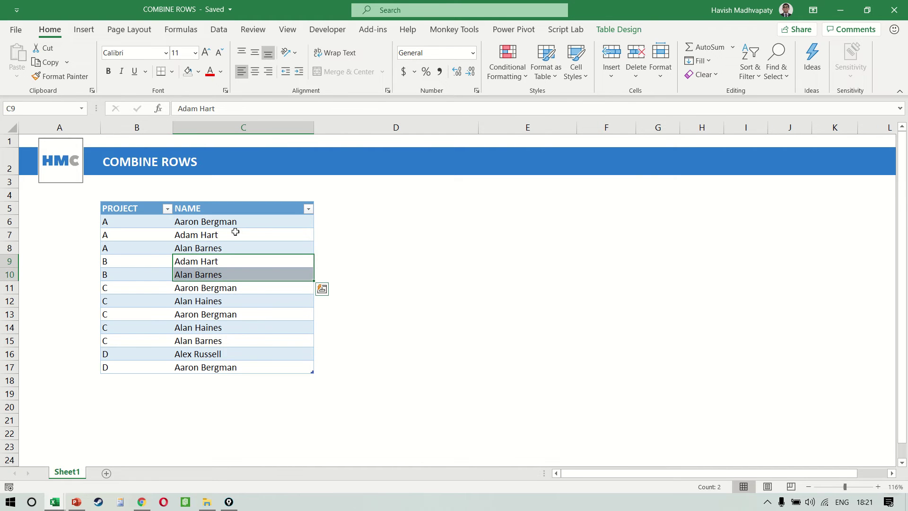
pyautogui.press('Down')
pyautogui.press('Down')
pyautogui.hotkey('shift', 'Down')
pyautogui.hotkey('shift', 'Down')
pyautogui.hotkey('shift', 'Down')
pyautogui.hotkey('shift', 'Down')
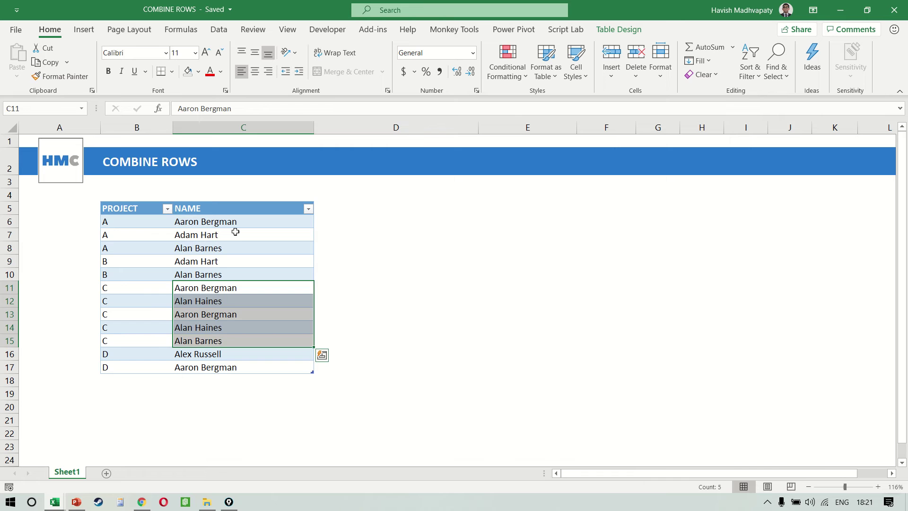
# - Return to the first name in the table and bring up the Data tab commands
pyautogui.hotkey('shift', 'Up')
pyautogui.hotkey('shift', 'Up')
pyautogui.hotkey('shift', 'Up')
pyautogui.hotkey('shift', 'Up')
pyautogui.press('Up')
pyautogui.press('Up')
pyautogui.press('Up')
pyautogui.press('Up')
pyautogui.press('Up')
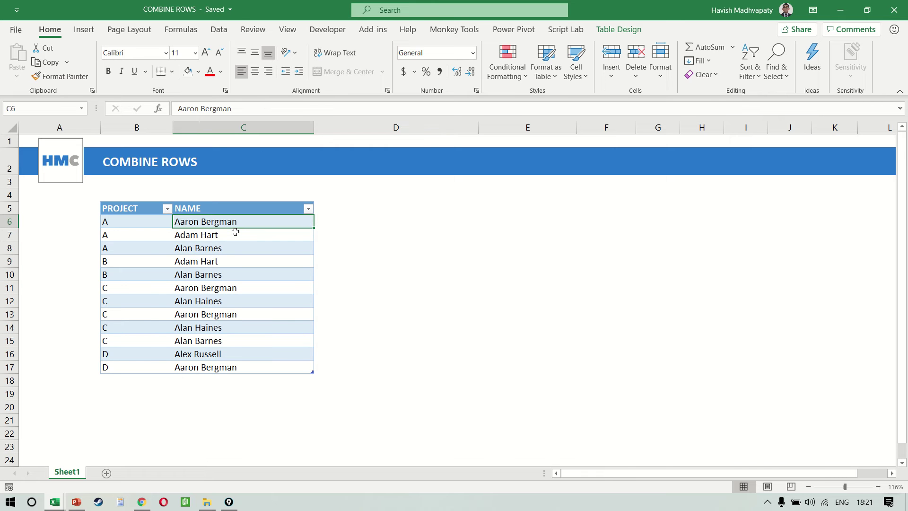
pyautogui.click(219, 29)
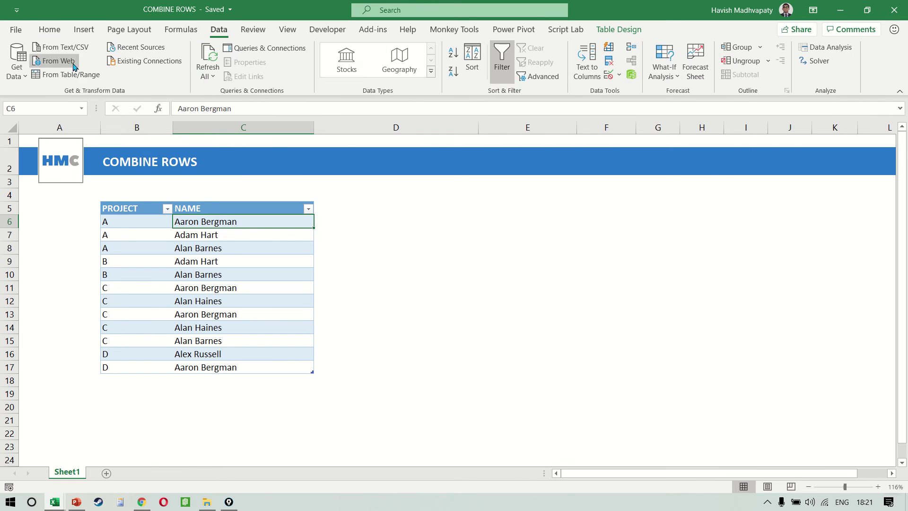
# - Load the table into Power Query Editor via From Table/Range and start Group By
pyautogui.click(76, 76)
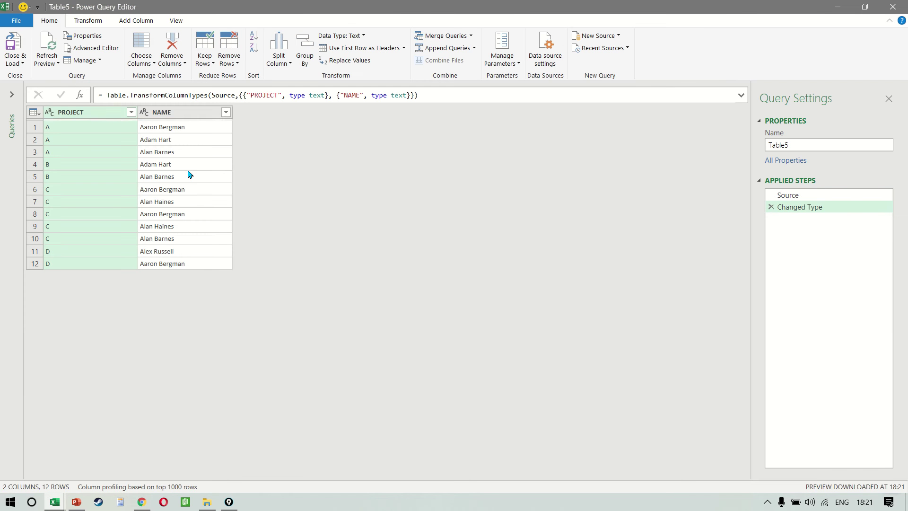
pyautogui.click(99, 22)
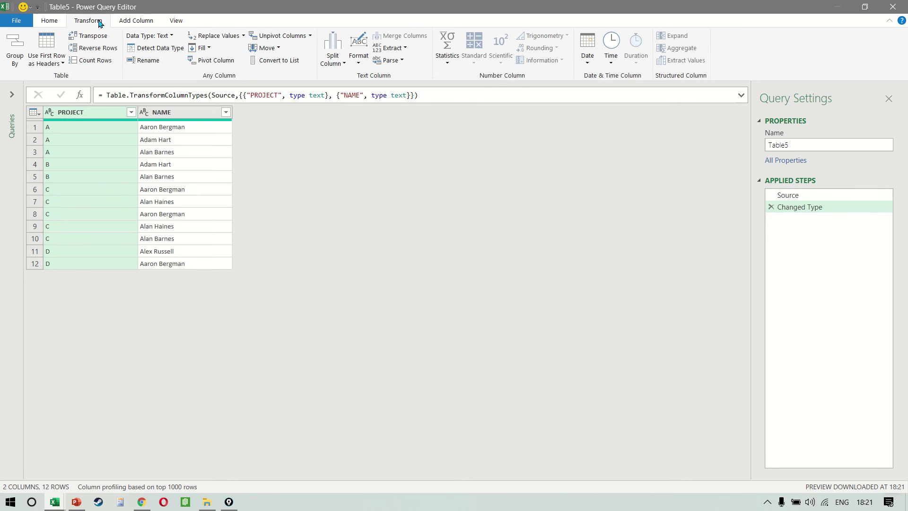
pyautogui.click(14, 55)
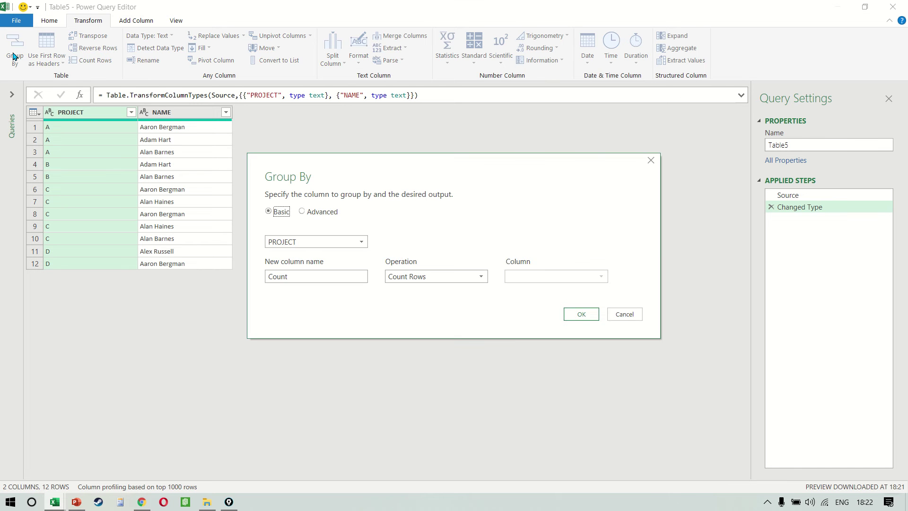
# - Group by PROJECT into a new column named temp using the All Rows operation
pyautogui.click(310, 241)
pyautogui.click(311, 241)
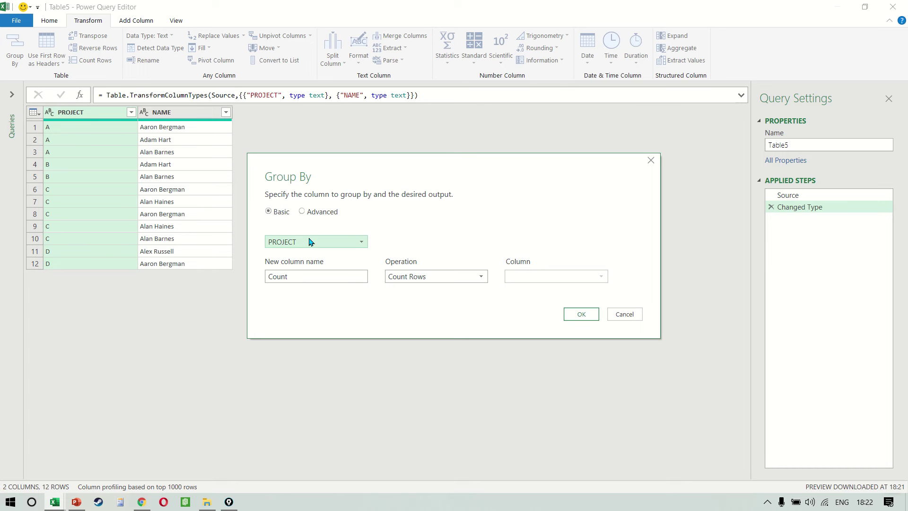
pyautogui.click(320, 277)
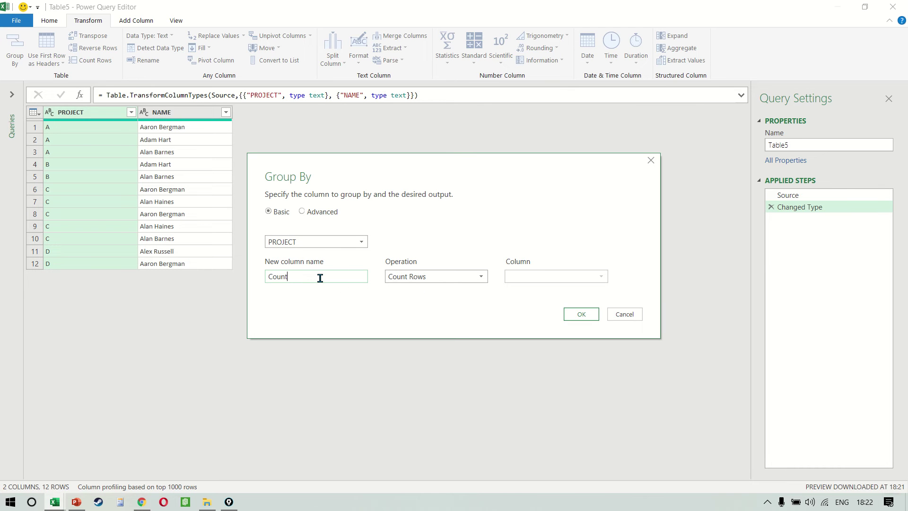
pyautogui.doubleClick(320, 277)
pyautogui.write('temp')
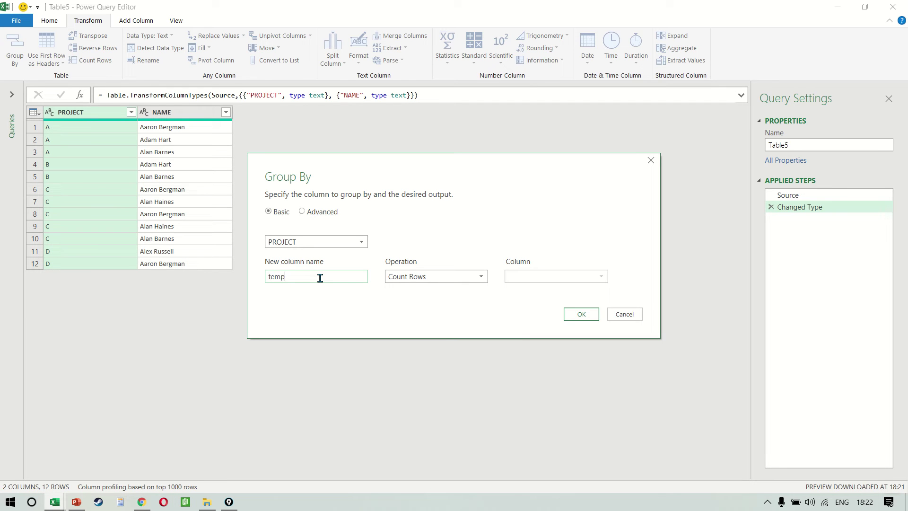
pyautogui.click(436, 281)
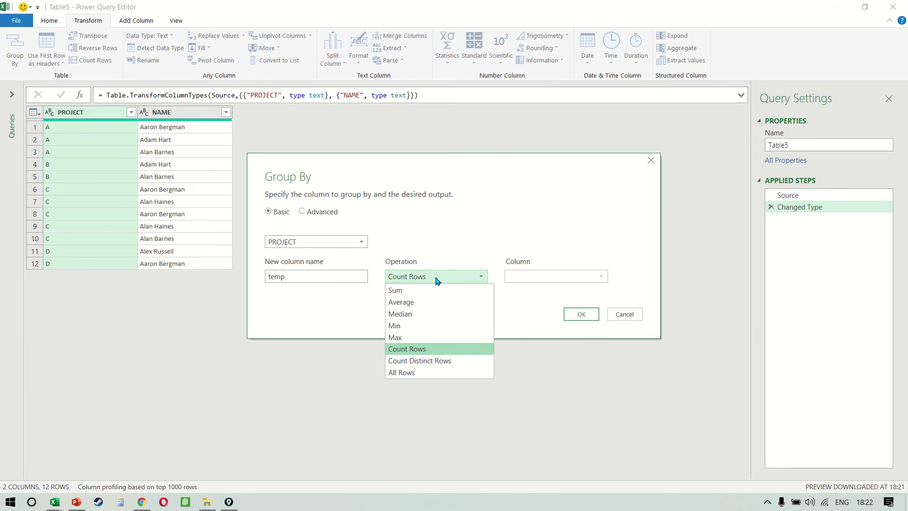
pyautogui.click(426, 372)
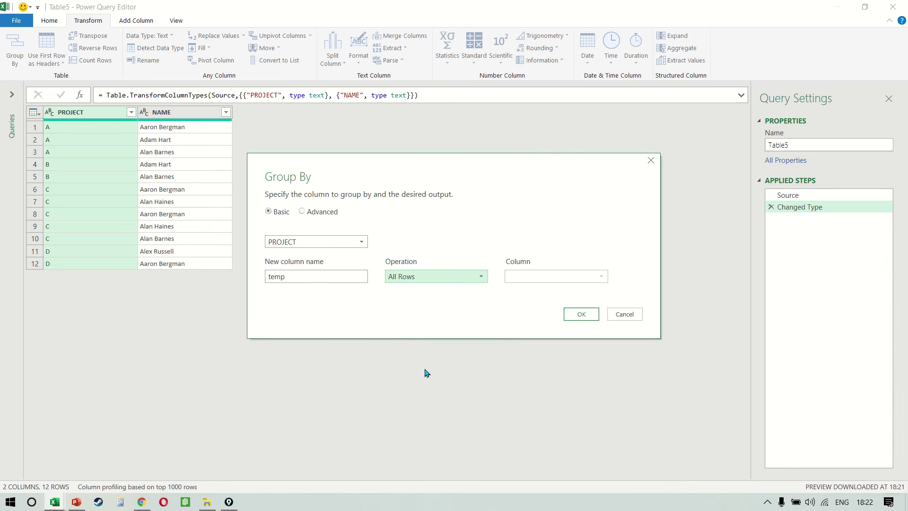
pyautogui.click(587, 317)
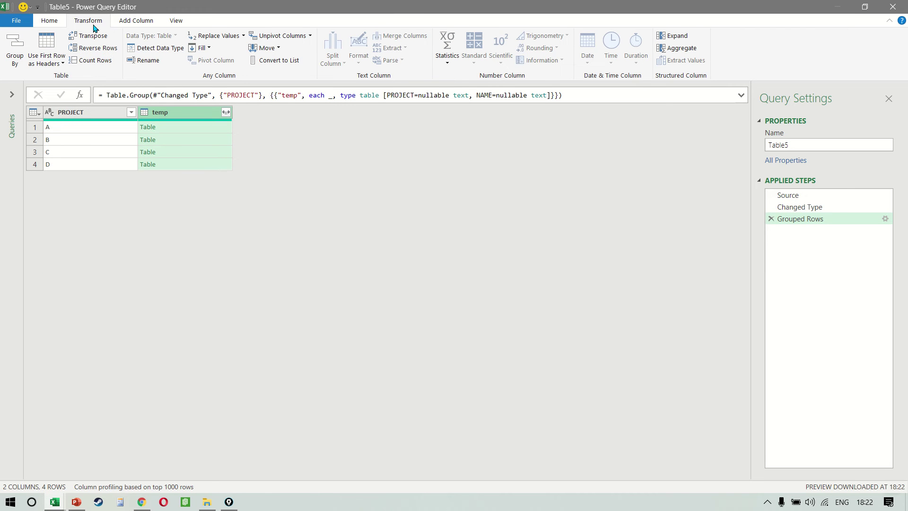
# - Add a custom column Names with the formula = Table.Column([temp],"NAME")
pyautogui.click(125, 24)
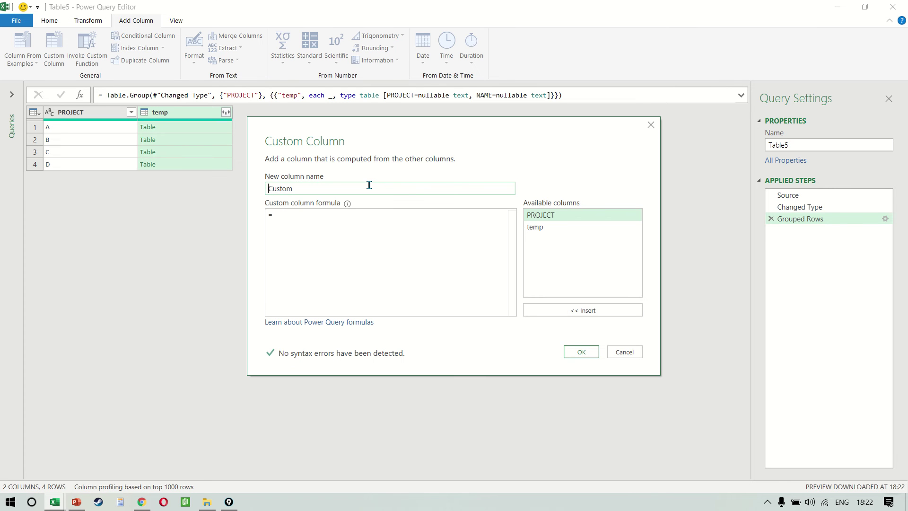
pyautogui.doubleClick(370, 184)
pyautogui.write('Names')
pyautogui.press('Tab')
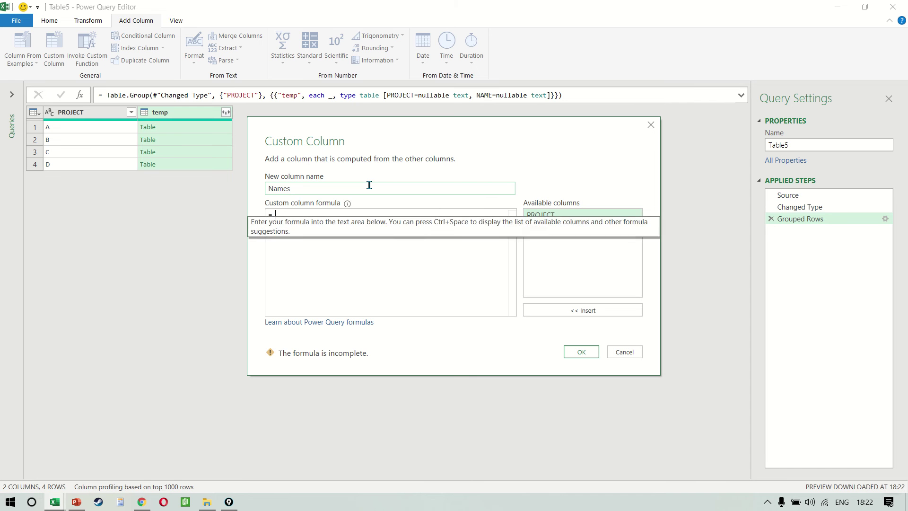
pyautogui.write('Table.Column(')
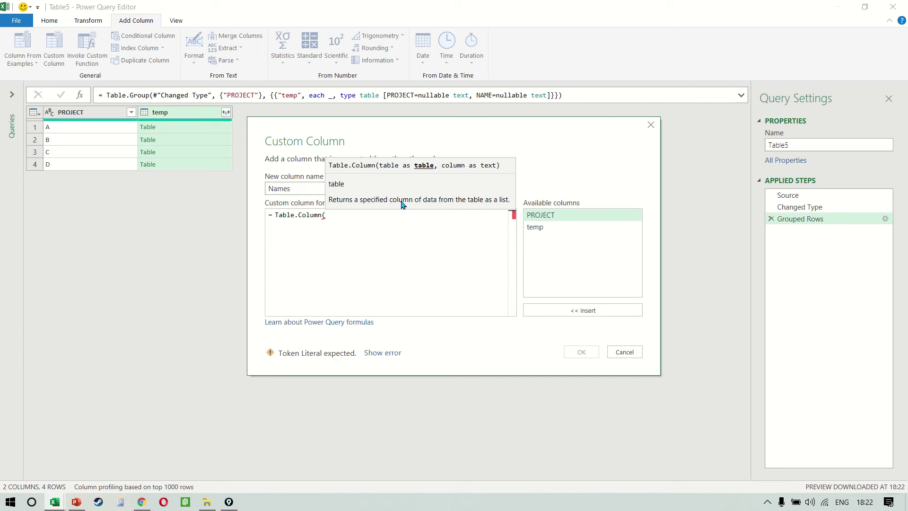
pyautogui.doubleClick(570, 229)
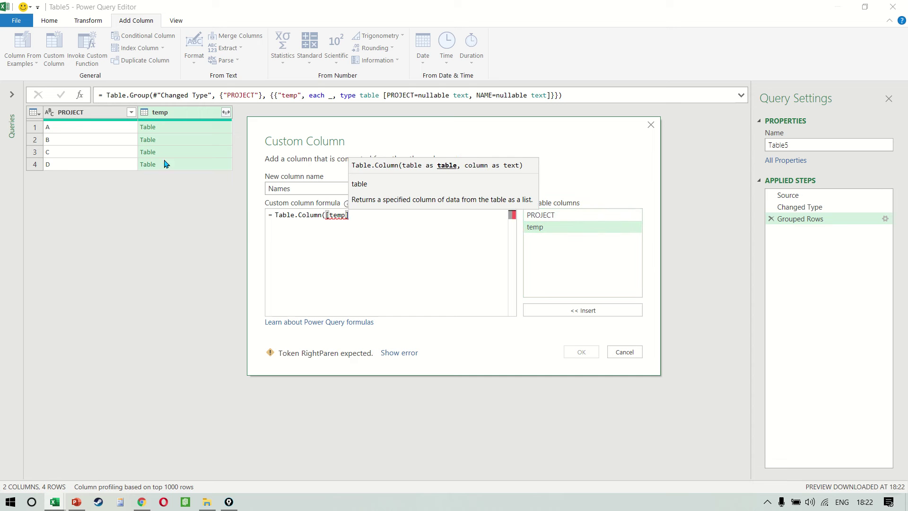
pyautogui.write(',')
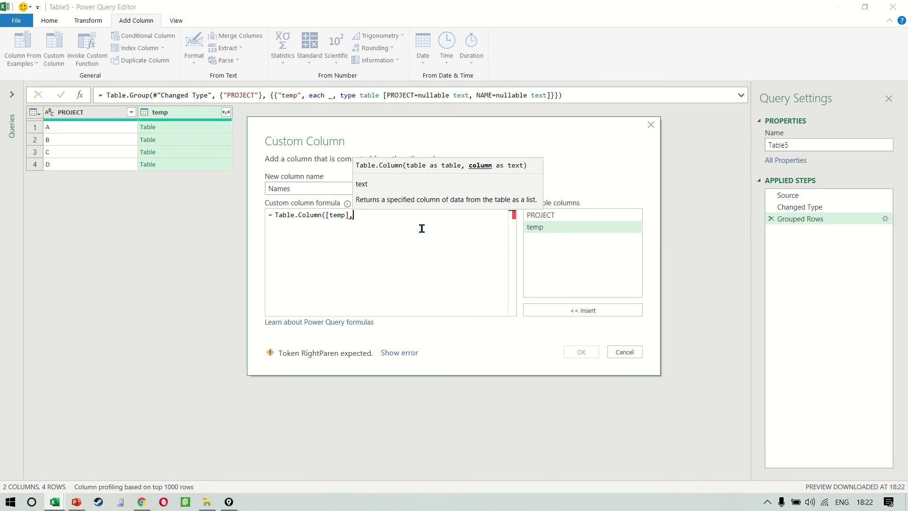
pyautogui.write('"NAME")')
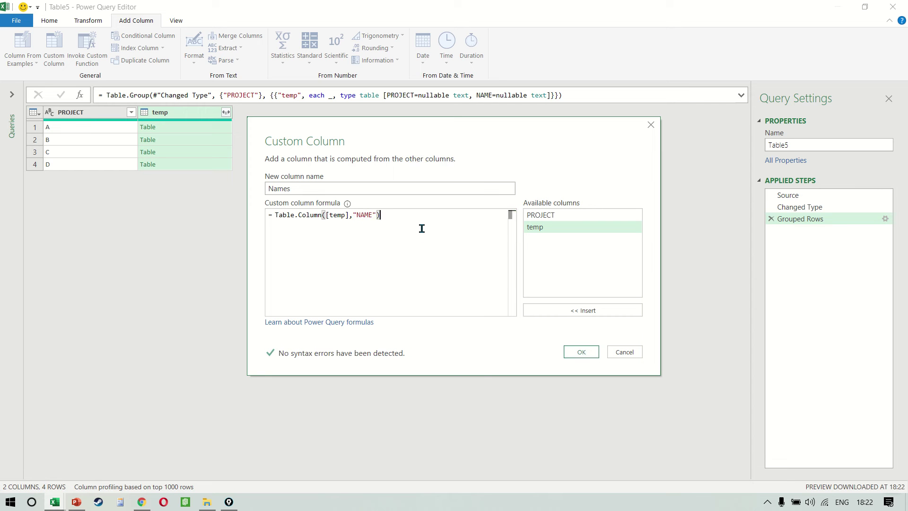
pyautogui.click(570, 359)
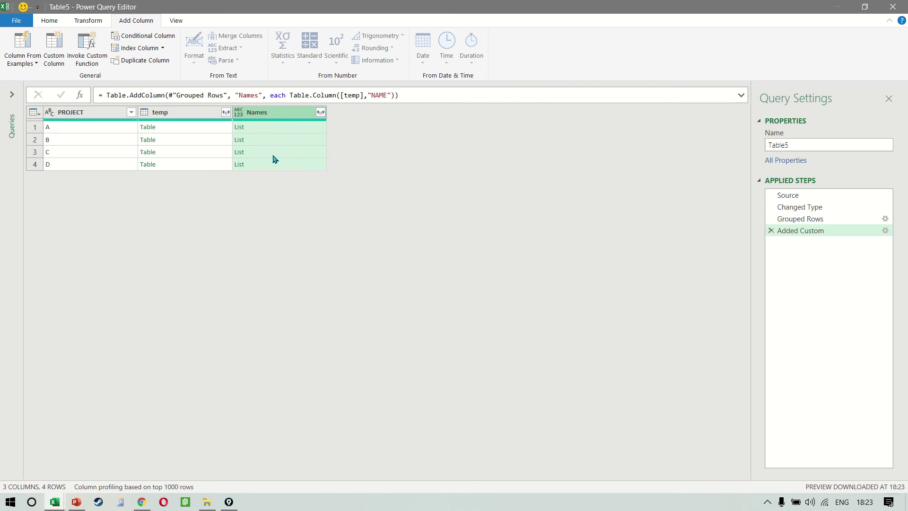
# - Try the Names expand options, expanding to rows, then delete the Expanded Names step
pyautogui.click(321, 113)
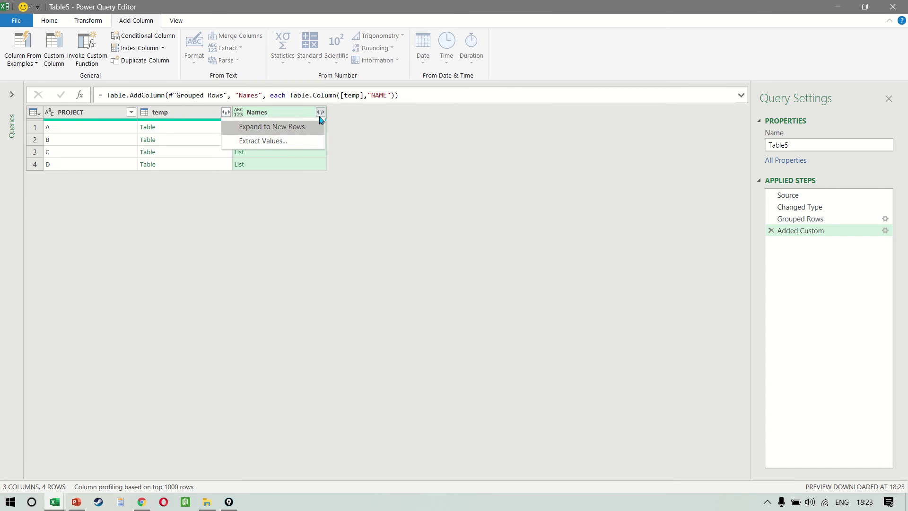
pyautogui.click(281, 142)
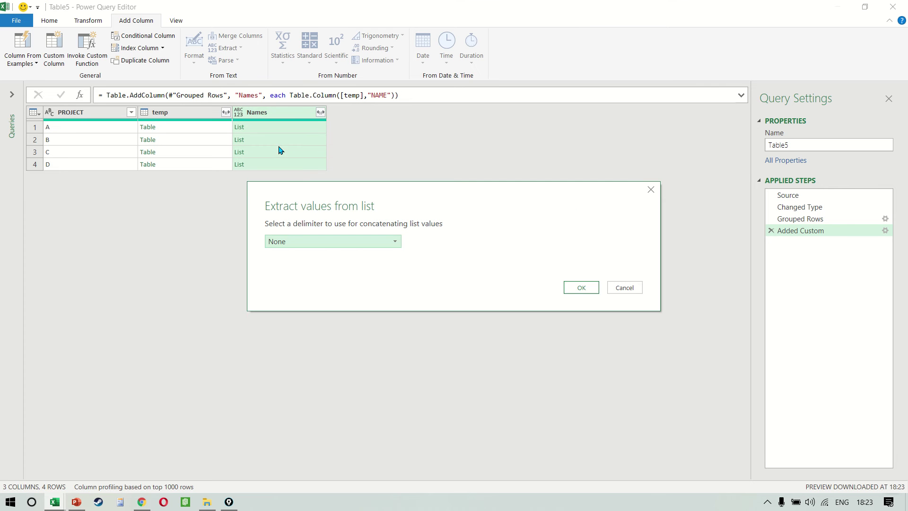
pyautogui.click(618, 289)
pyautogui.click(320, 112)
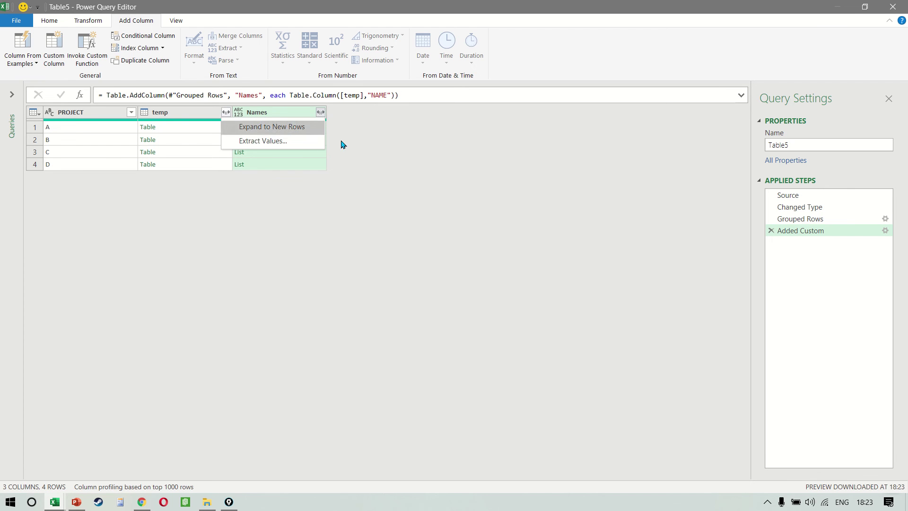
pyautogui.click(304, 135)
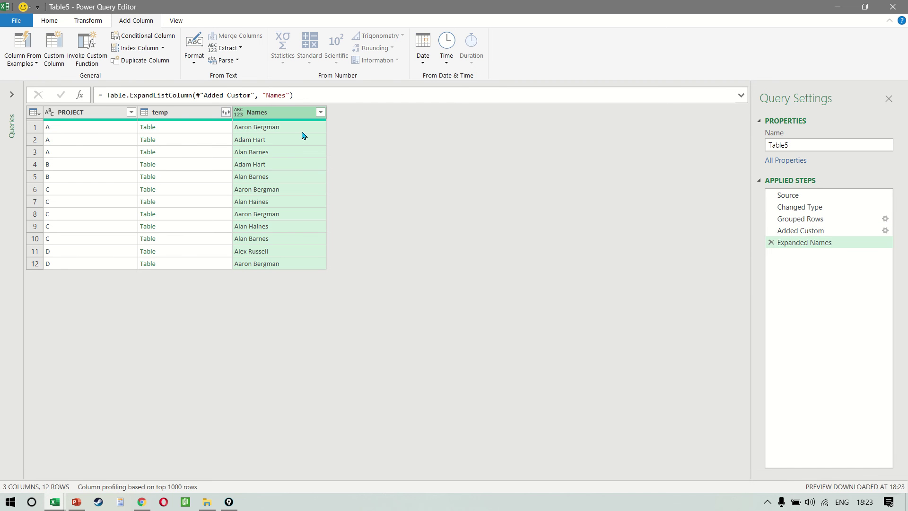
pyautogui.click(770, 242)
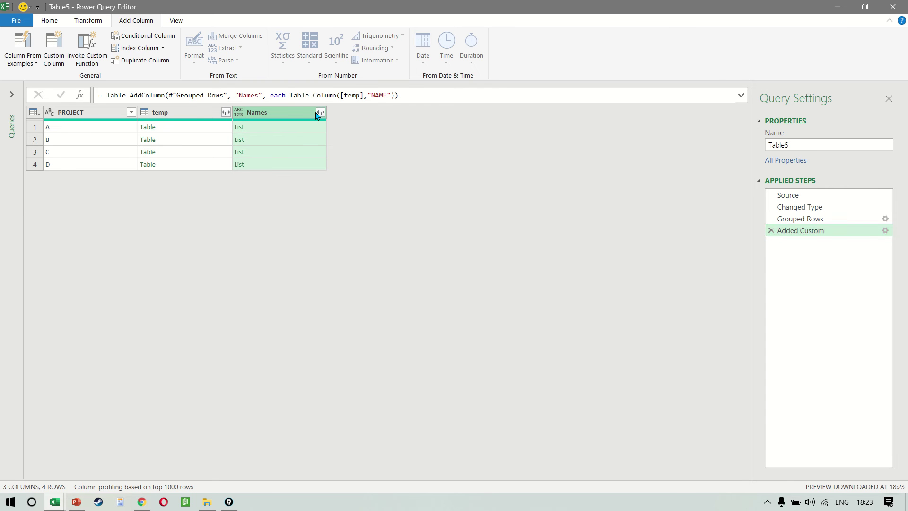
# - Extract the Names list values joined with Comma as the delimiter
pyautogui.click(318, 114)
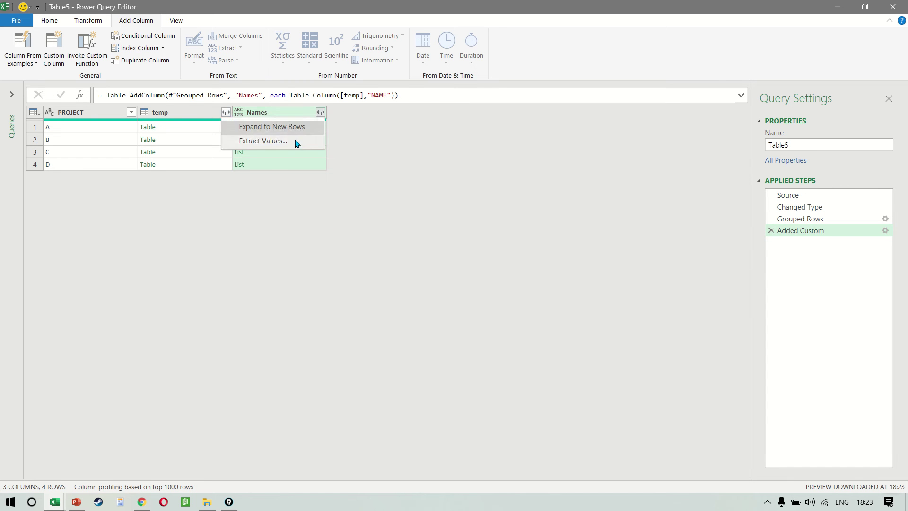
pyautogui.click(296, 141)
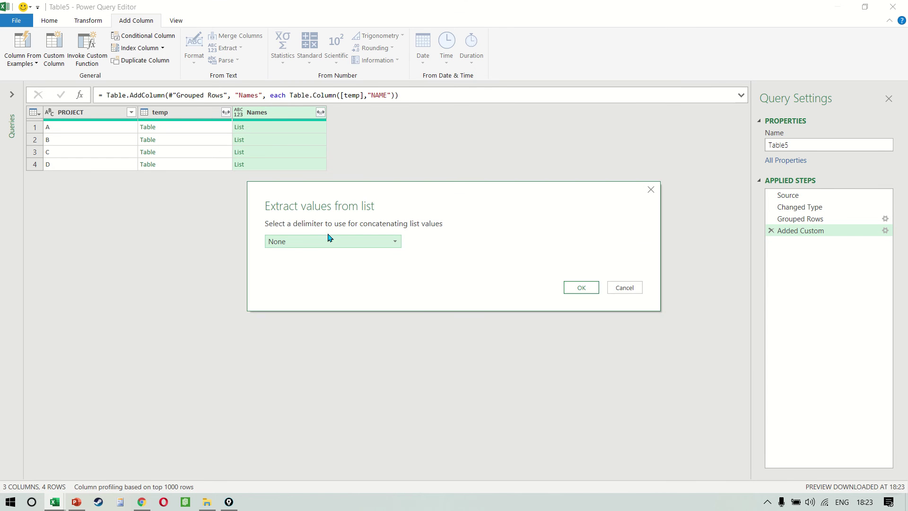
pyautogui.click(325, 242)
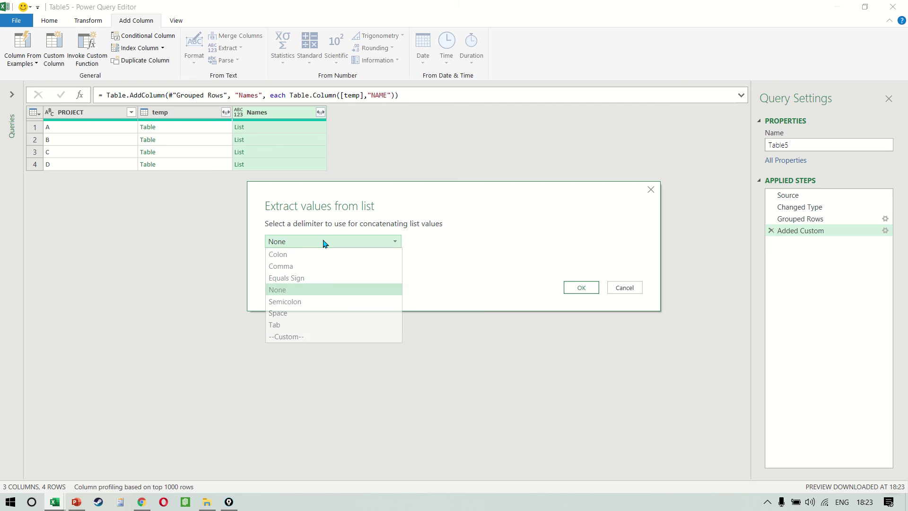
pyautogui.click(301, 267)
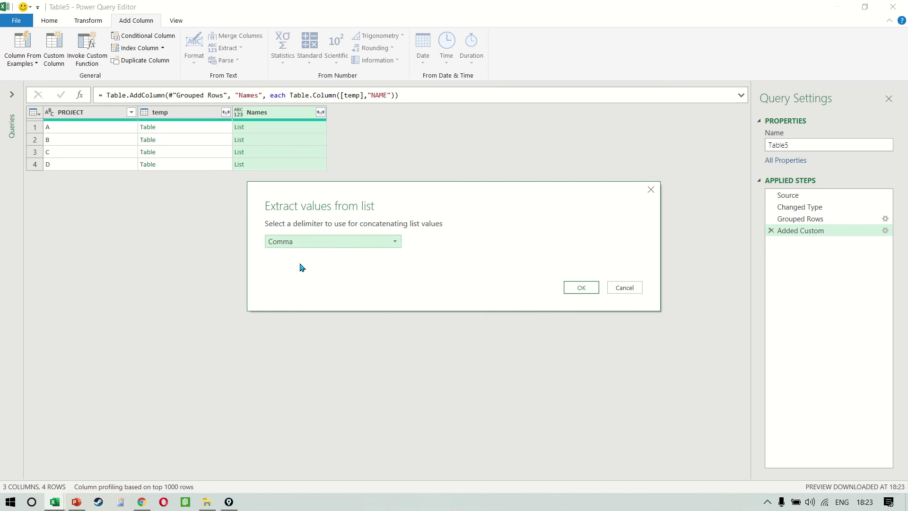
pyautogui.click(579, 288)
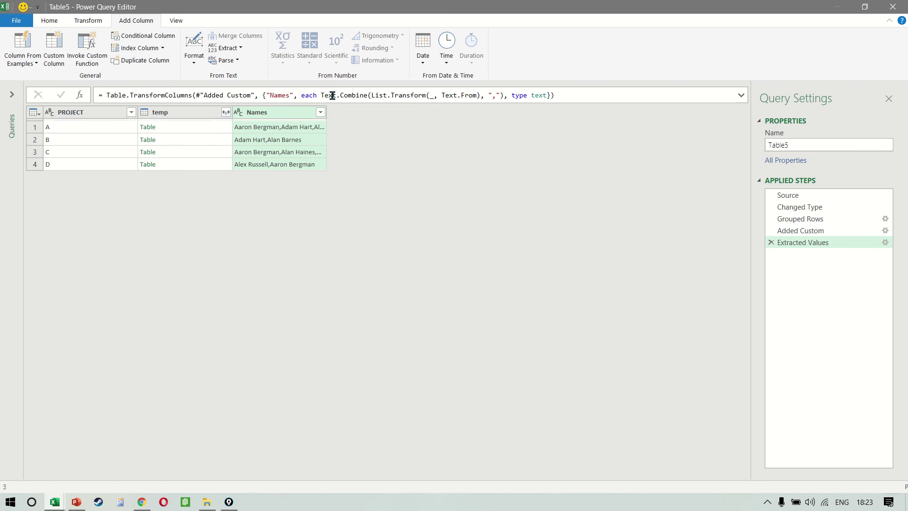
# - Widen the Names column and change the formula's delimiter from "," to ", "
pyautogui.moveTo(326, 113); pyautogui.dragTo(581, 130)
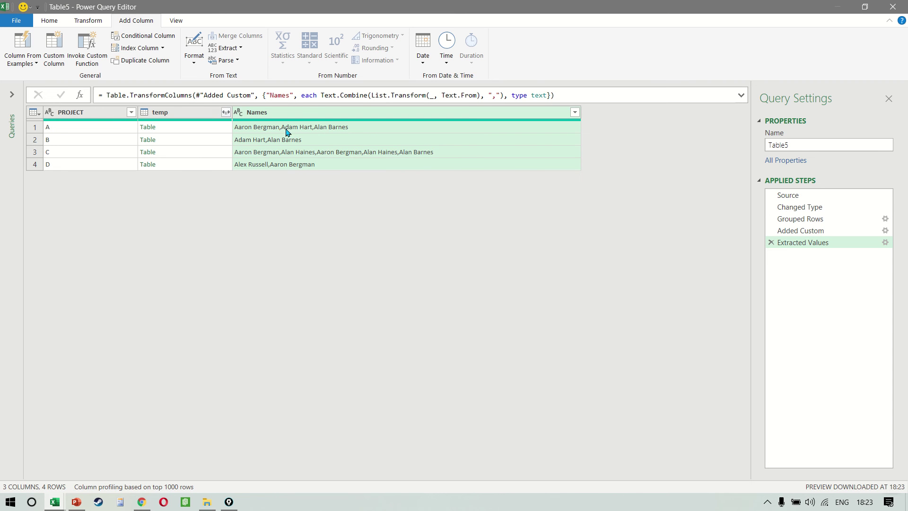
pyautogui.click(496, 95)
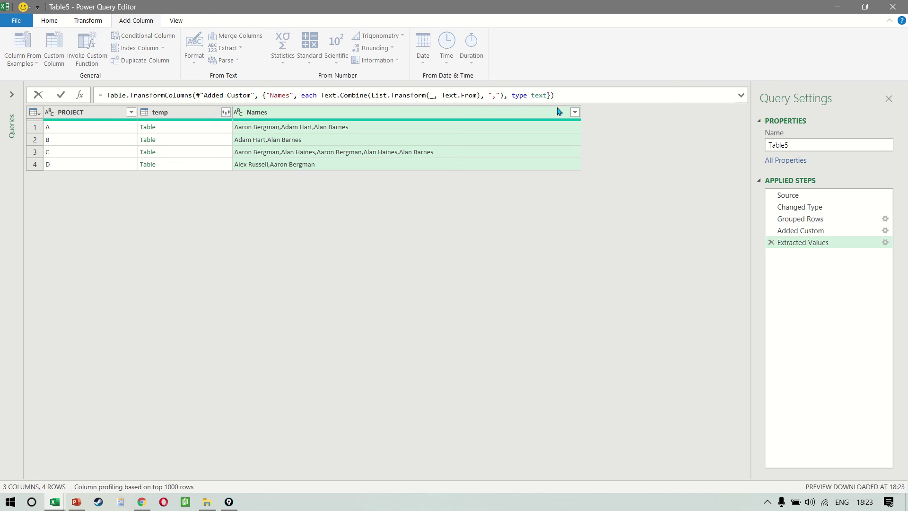
pyautogui.press('Return')
# - Remove the temp column so only PROJECT and Names remain
pyautogui.click(412, 151)
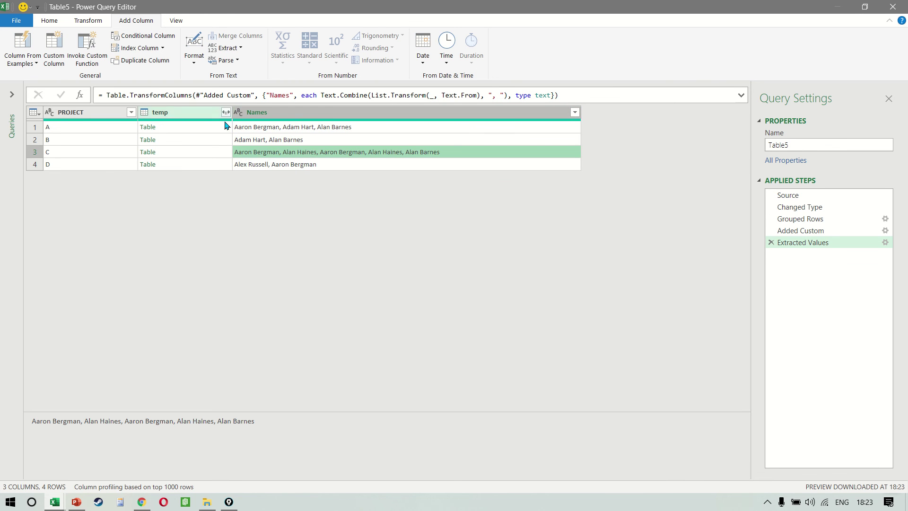
pyautogui.rightClick(184, 115)
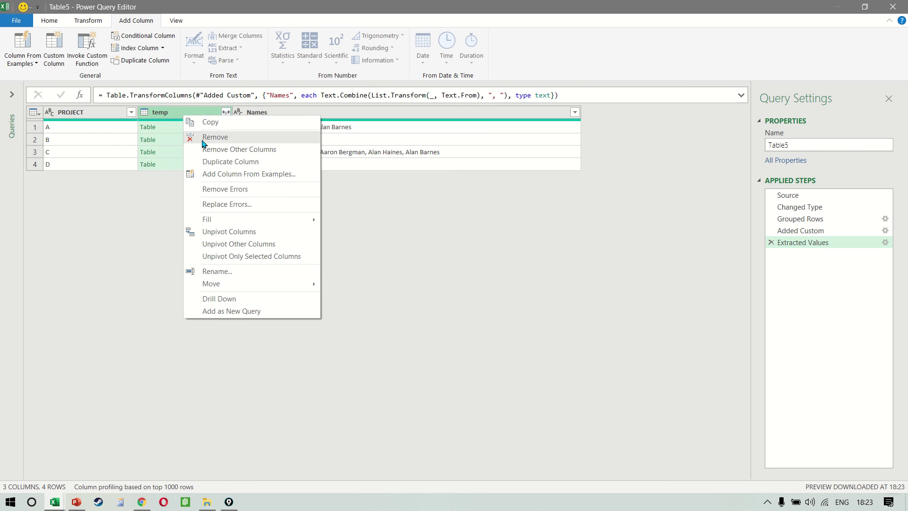
pyautogui.click(204, 138)
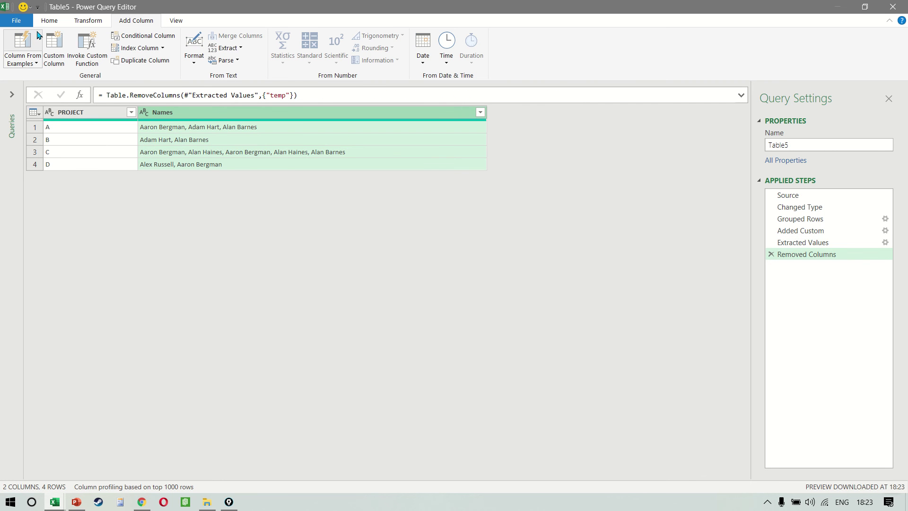
# - Choose Close & Load To... from the Home tab's Close & Load menu
pyautogui.click(49, 21)
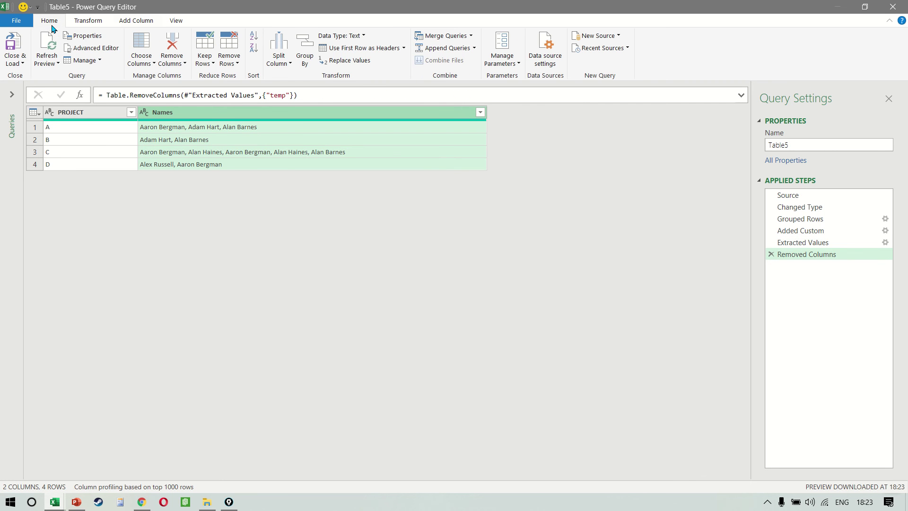
pyautogui.click(19, 64)
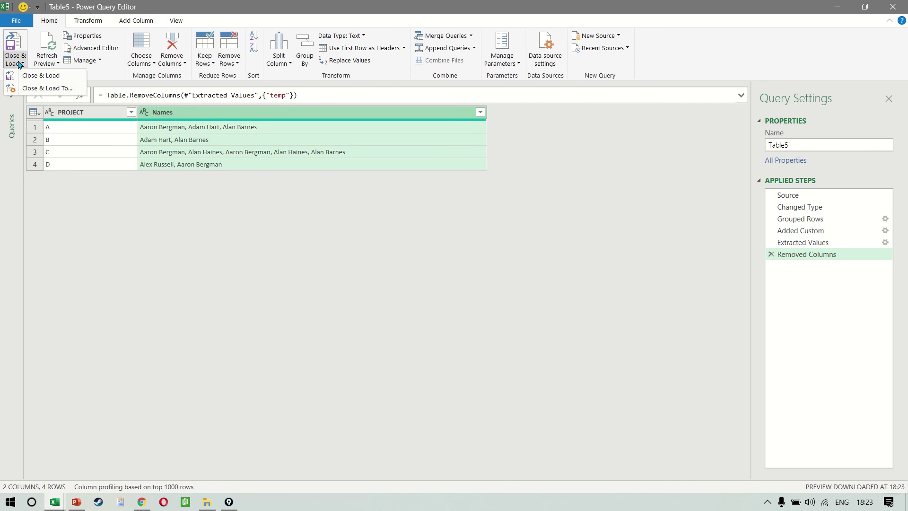
pyautogui.click(22, 89)
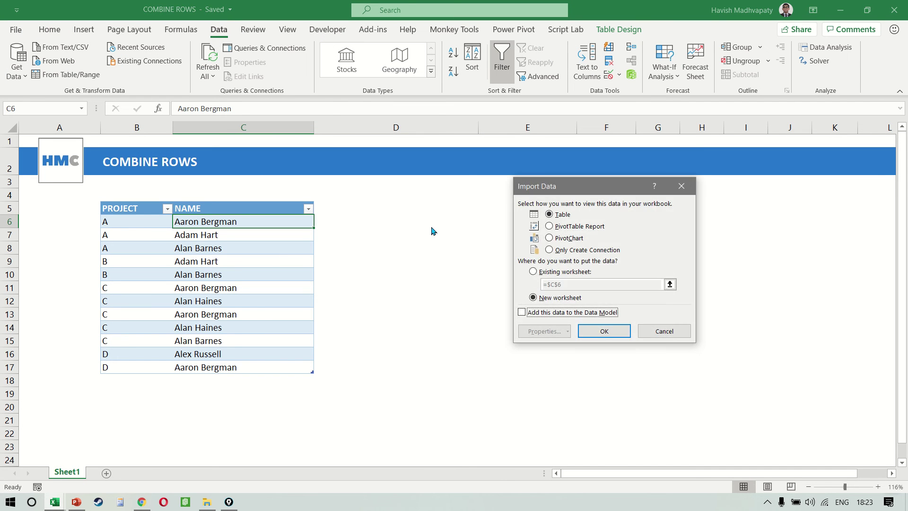
# - Load the query as a Table on the existing worksheet at =Sheet1!$E$5
pyautogui.click(533, 271)
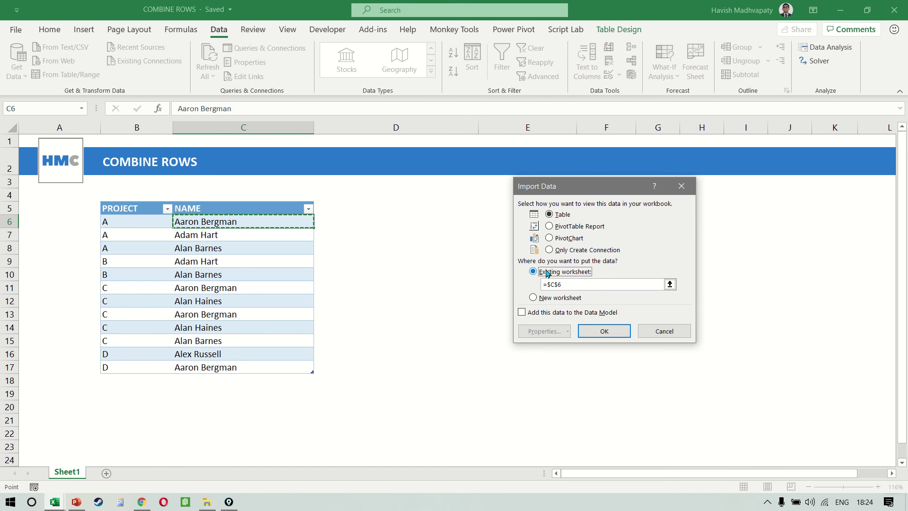
pyautogui.click(395, 217)
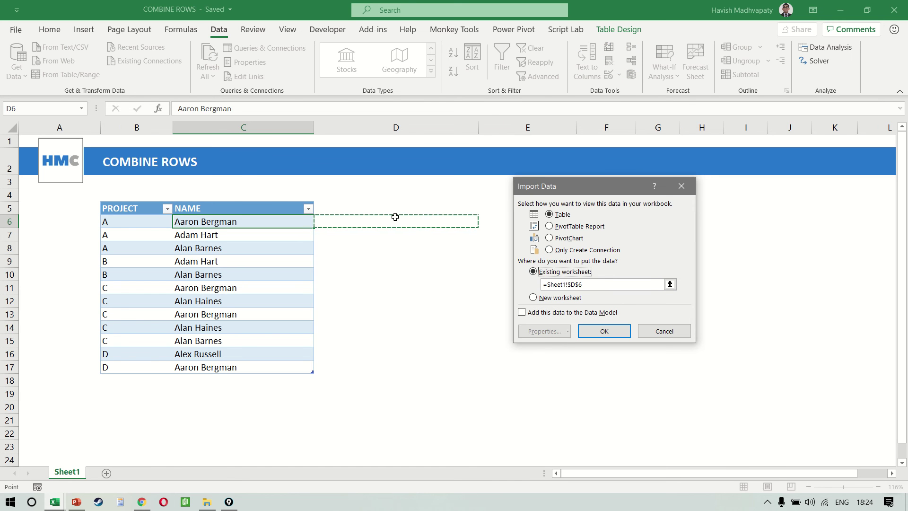
pyautogui.hotkey('alt', 'n')
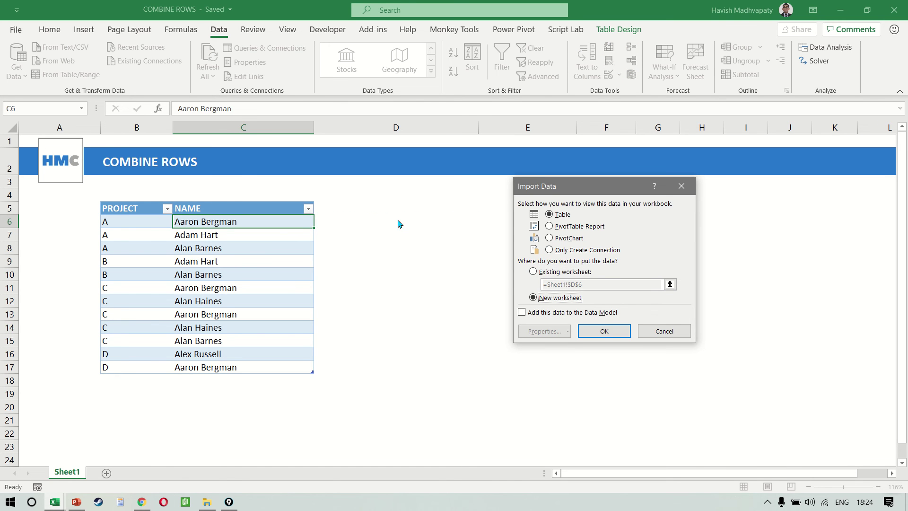
pyautogui.click(533, 271)
pyautogui.click(605, 284)
pyautogui.press('BackSpace')
pyautogui.press('BackSpace')
pyautogui.press('BackSpace')
pyautogui.press('BackSpace')
pyautogui.press('BackSpace')
pyautogui.press('BackSpace')
pyautogui.press('BackSpace')
pyautogui.press('BackSpace')
pyautogui.press('BackSpace')
pyautogui.press('BackSpace')
pyautogui.press('BackSpace')
pyautogui.press('BackSpace')
pyautogui.click(462, 207)
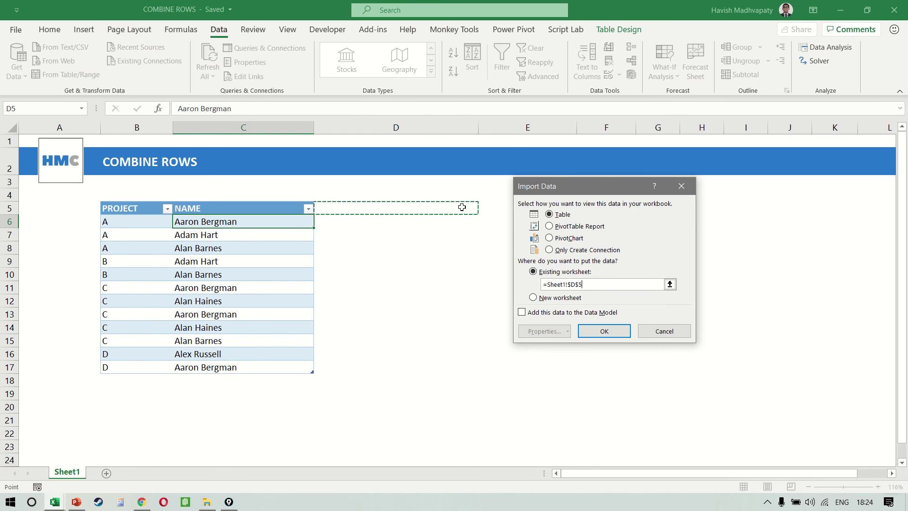
pyautogui.press('Right')
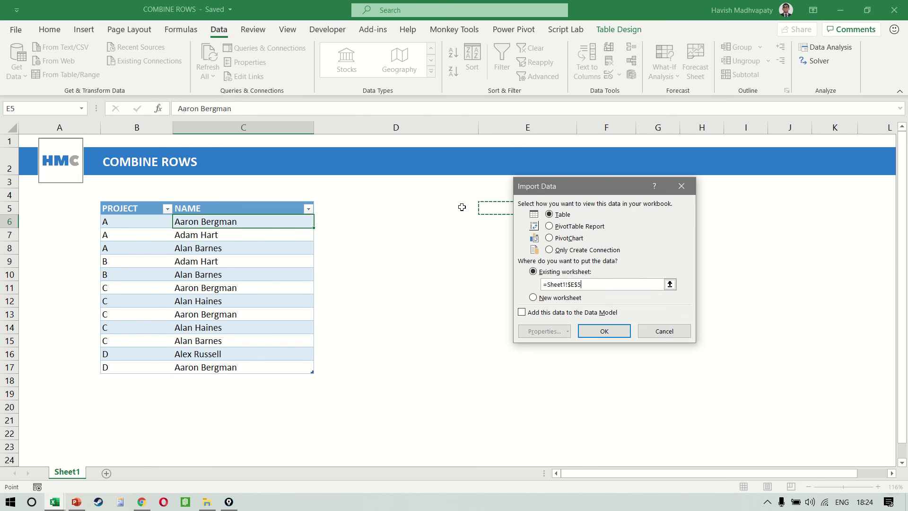
pyautogui.click(604, 331)
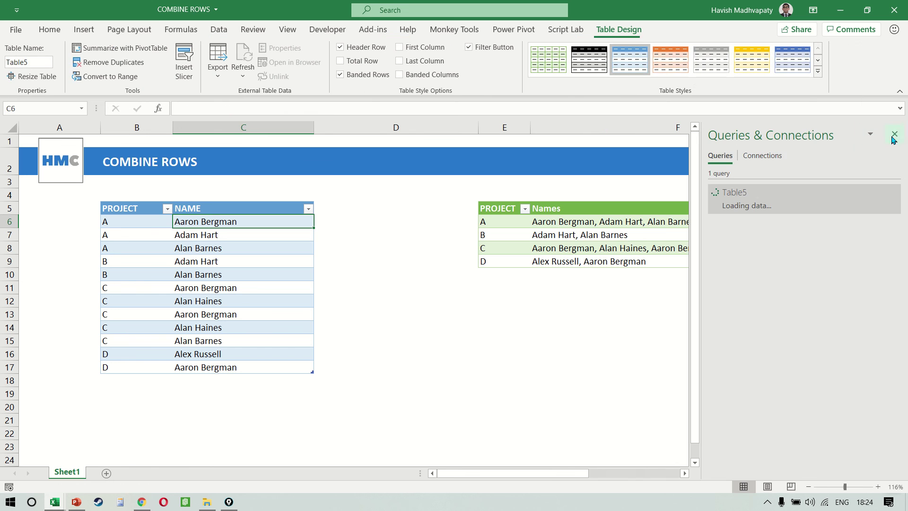
# - Close the Queries & Connections pane and set column D's width to 3
pyautogui.click(894, 134)
pyautogui.click(417, 275)
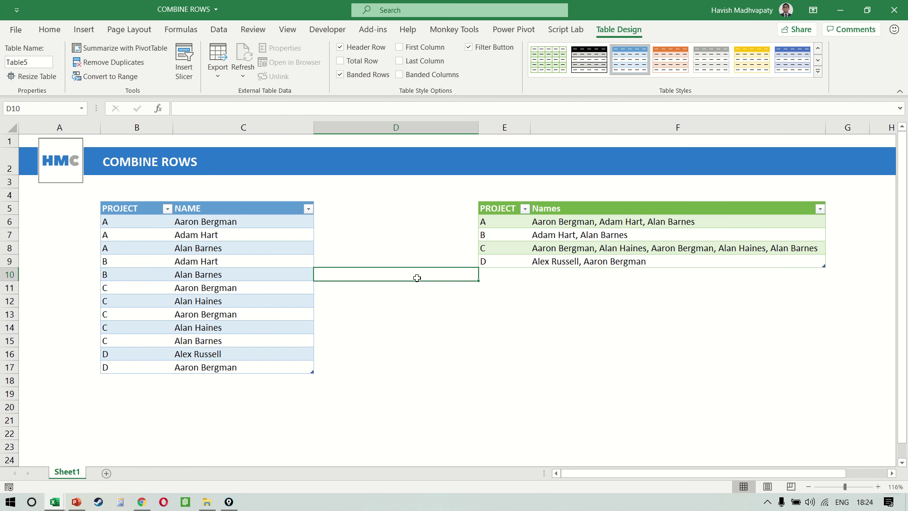
pyautogui.hotkey('alt', 'h')
pyautogui.write('ow3')
pyautogui.press('Return')
# - Move into the combined table to review project B's names
pyautogui.press('Left')
pyautogui.press('Up')
pyautogui.press('Up')
pyautogui.press('Up')
pyautogui.press('Up')
pyautogui.press('Right')
pyautogui.press('Right')
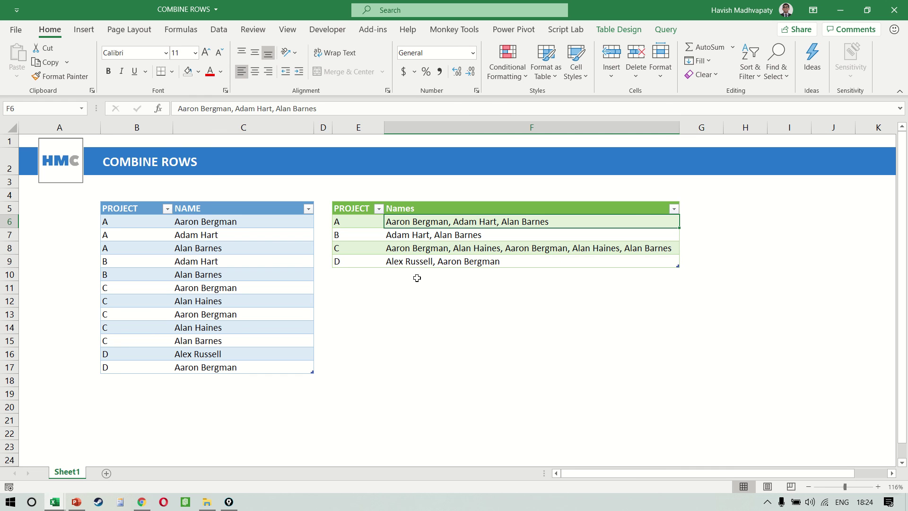
pyautogui.press('Down')
pyautogui.press('Down')
pyautogui.press('Down')
pyautogui.press('Down')
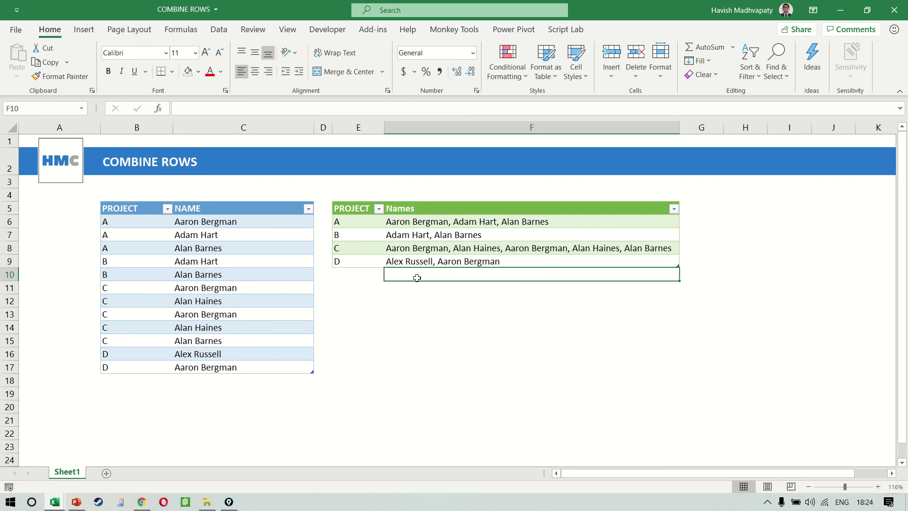
# - Change row 11's project in the source table from C to B
pyautogui.press('Up')
pyautogui.press('Left')
pyautogui.press('Left')
pyautogui.press('Left')
pyautogui.press('Left')
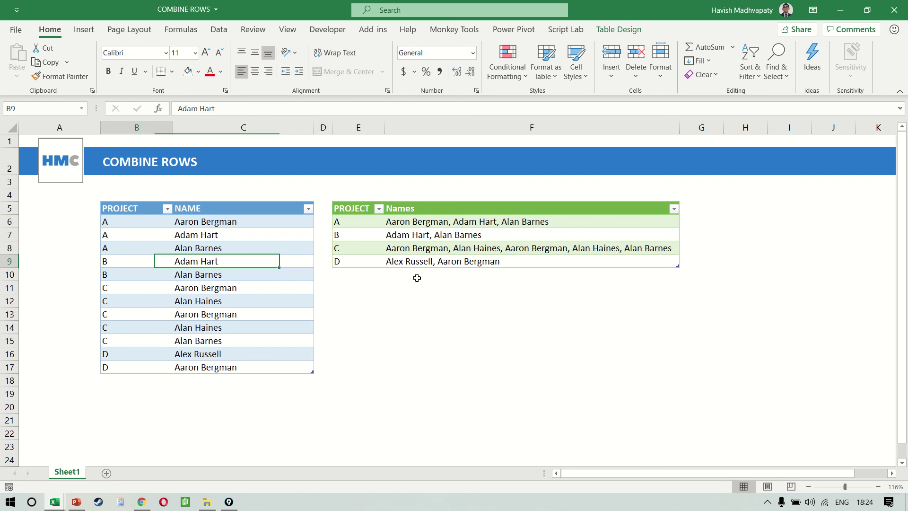
pyautogui.press('Down')
pyautogui.press('Down')
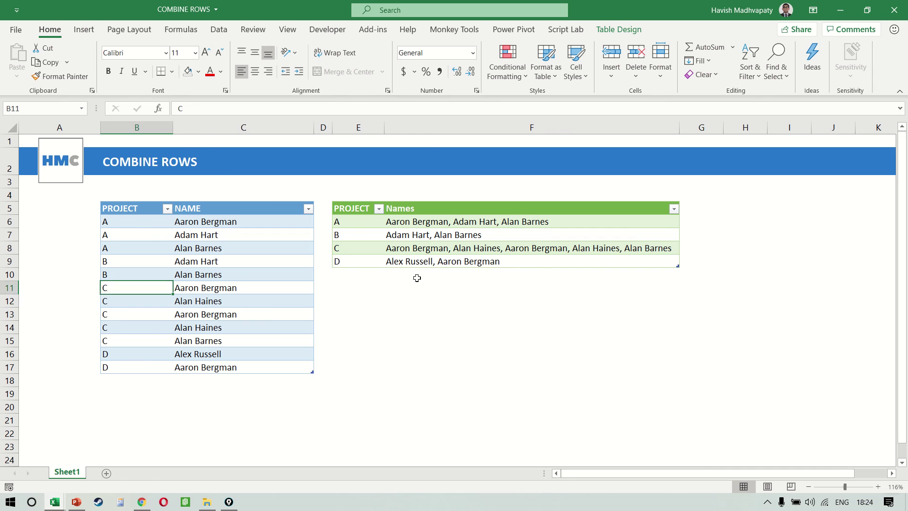
pyautogui.press('Right')
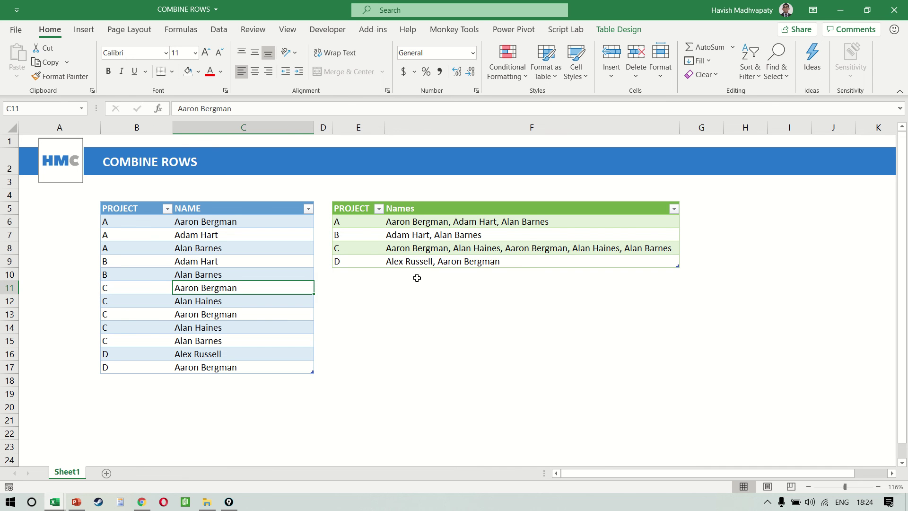
pyautogui.press('Left')
pyautogui.press('capslock')
pyautogui.write('B')
pyautogui.press('Return')
# - Refresh the combined table and check the updated name lists for B and C
pyautogui.press('Up')
pyautogui.hotkey('shift', 'Right')
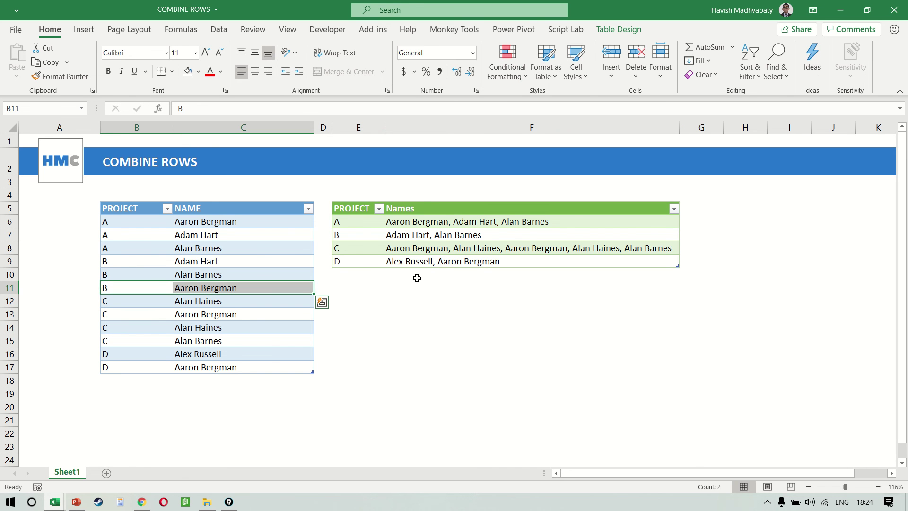
pyautogui.press('Right')
pyautogui.press('Right')
pyautogui.press('Right')
pyautogui.press('Up')
pyautogui.press('Up')
pyautogui.press('Up')
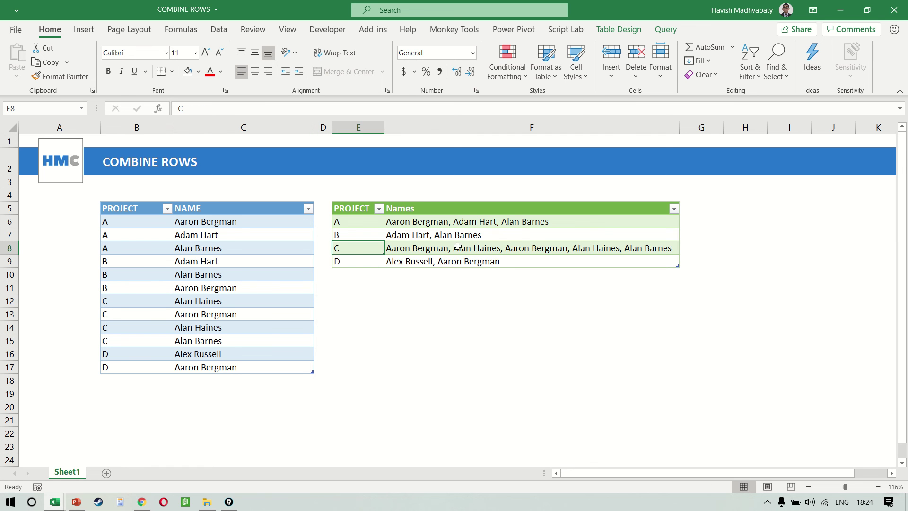
pyautogui.rightClick(458, 249)
pyautogui.click(518, 239)
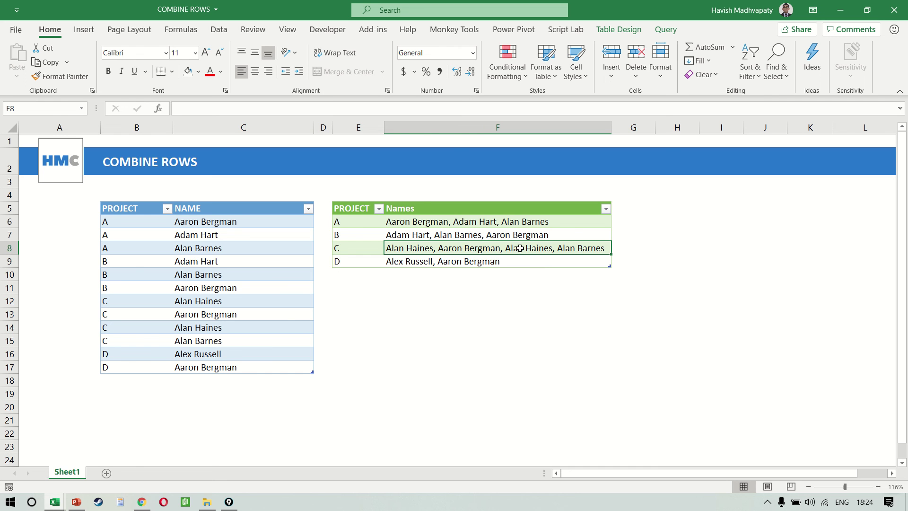
pyautogui.click(521, 249)
pyautogui.click(580, 237)
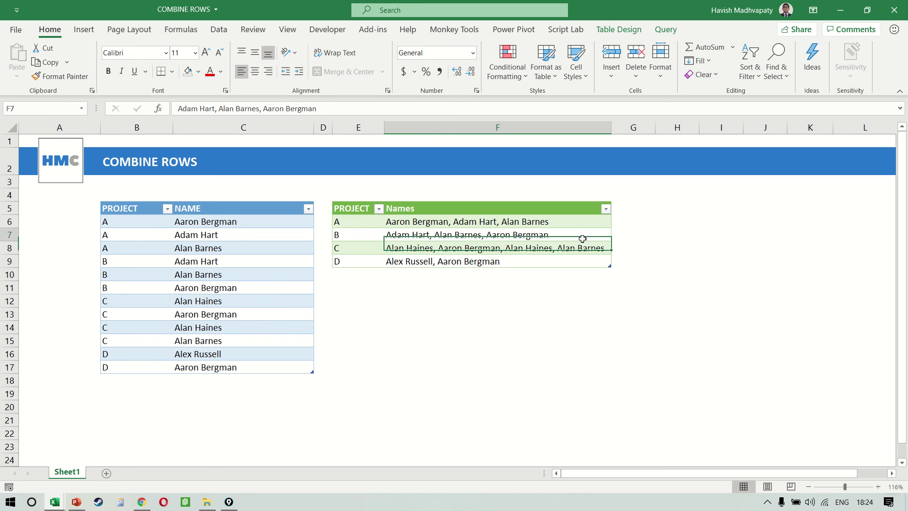
pyautogui.click(236, 314)
pyautogui.press('Down')
pyautogui.press('Down')
pyautogui.press('Down')
pyautogui.press('Down')
# - Add projects E, E and F in new source rows 18–20
pyautogui.press('Tab')
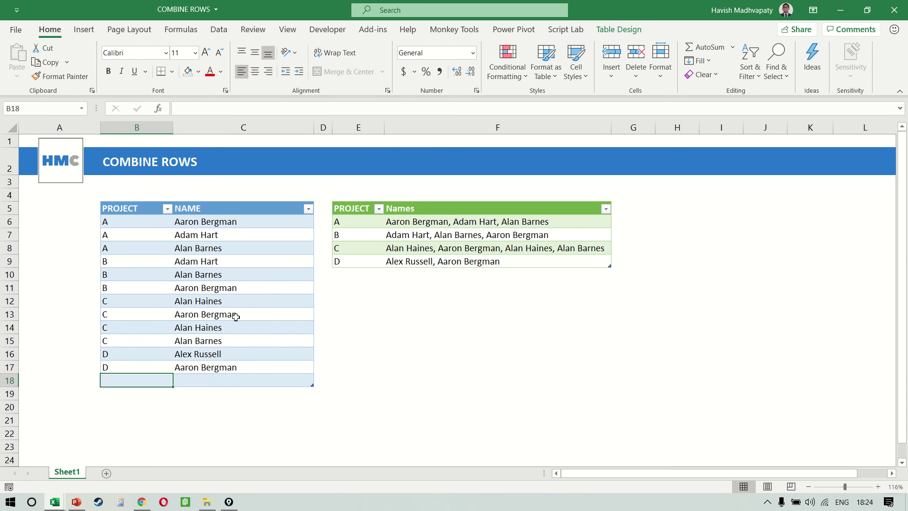
pyautogui.write('E')
pyautogui.press('Return')
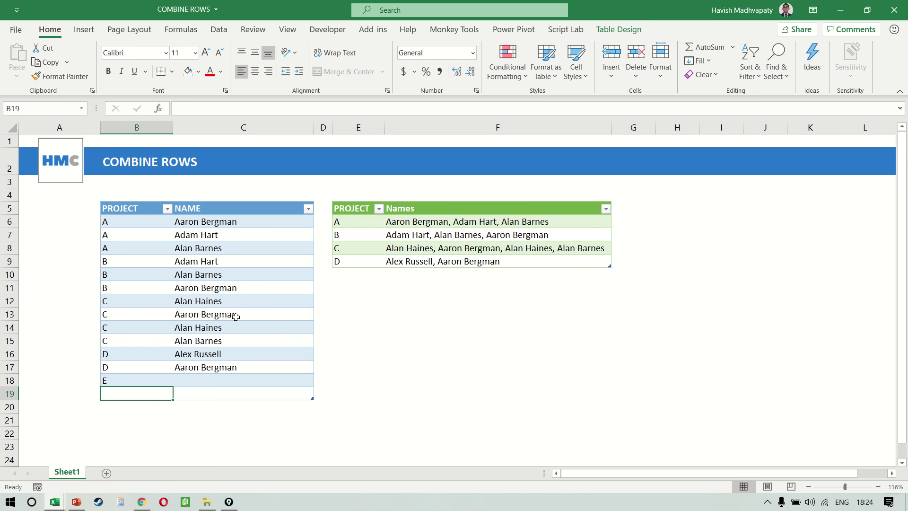
pyautogui.write('E')
pyautogui.press('Return')
pyautogui.write('F')
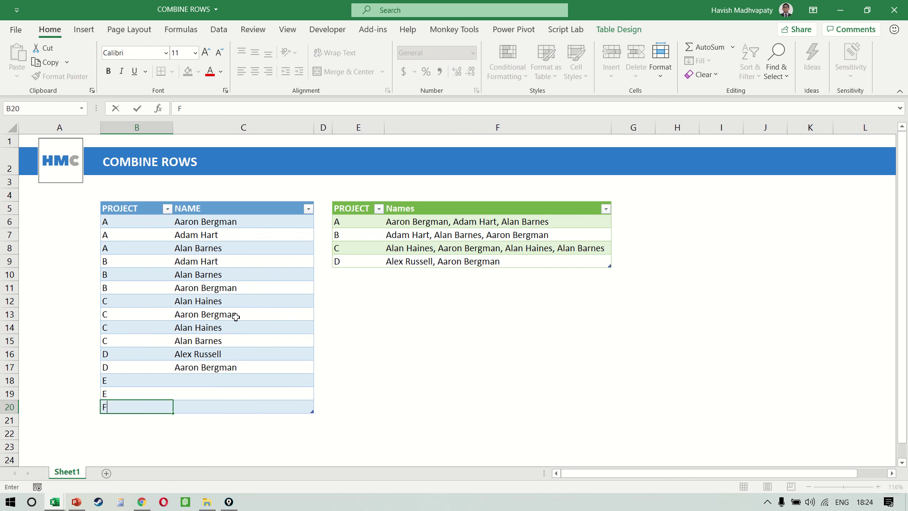
pyautogui.press('Tab')
# - Enter names for the three new rows, two names in row 20, and refresh the combined table
pyautogui.press('Up')
pyautogui.press('Up')
pyautogui.write('HAVISH')
pyautogui.press('BackSpace')
pyautogui.press('BackSpace')
pyautogui.press('BackSpace')
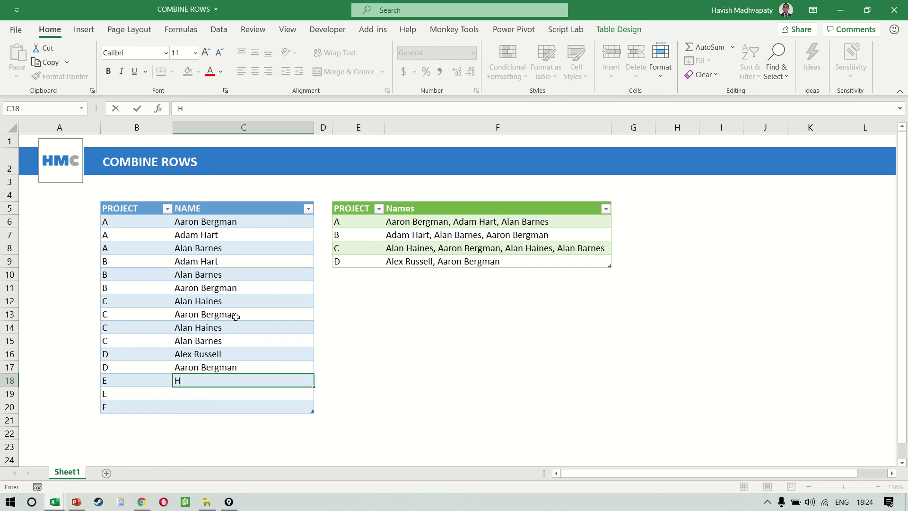
pyautogui.press('capslock')
pyautogui.write('avish')
pyautogui.press('Return')
pyautogui.write('Anmol')
pyautogui.press('Return')
pyautogui.write('Havish')
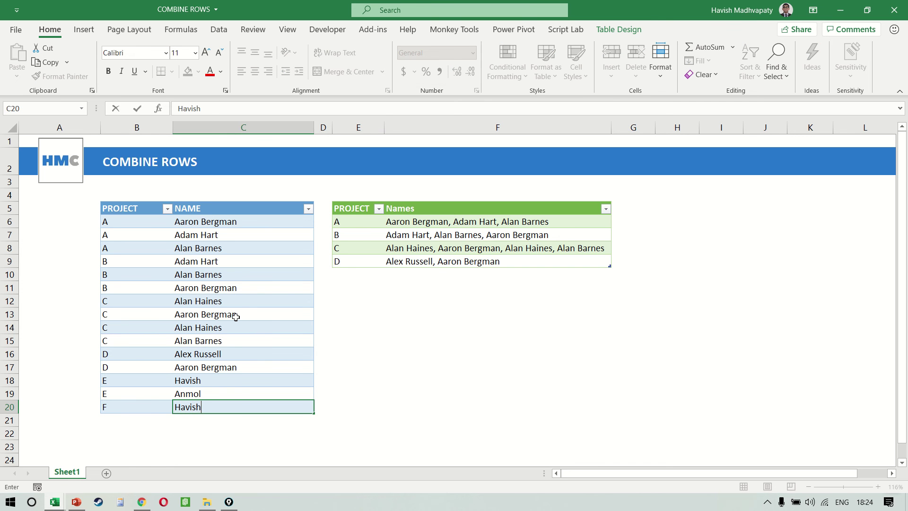
pyautogui.write(', Anmol')
pyautogui.press('Return')
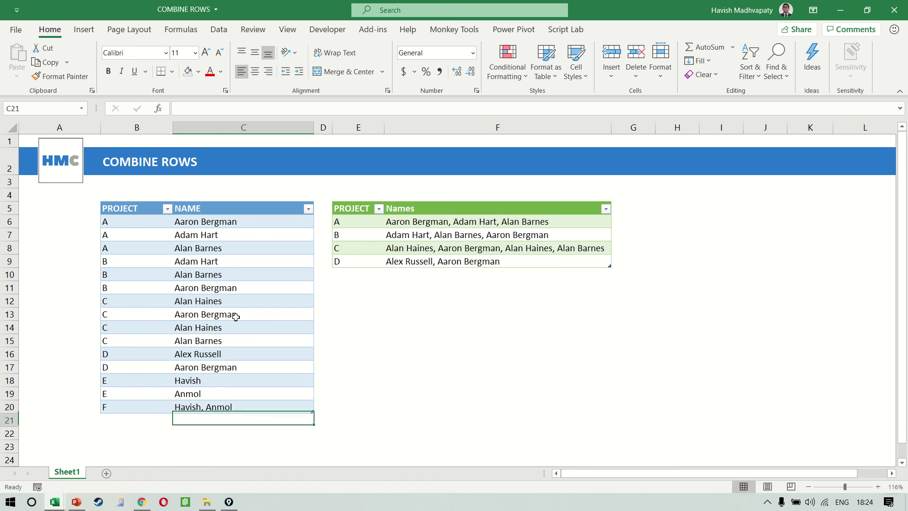
pyautogui.rightClick(430, 242)
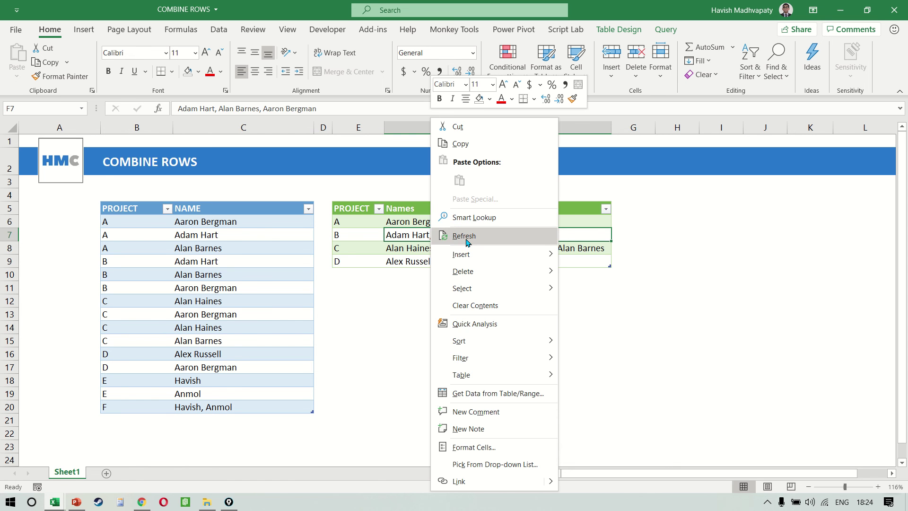
pyautogui.click(465, 239)
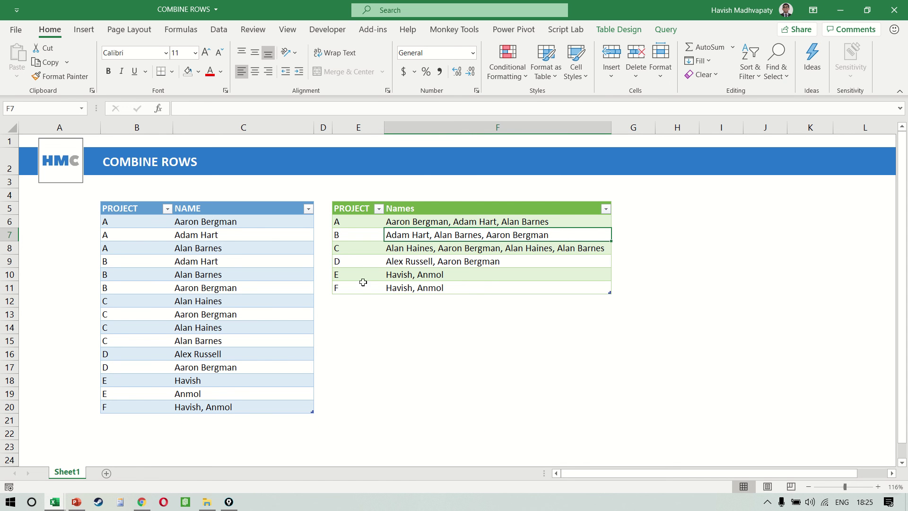
# - Cut row 20's entry down to a single name and refresh the combined table again
pyautogui.click(242, 409)
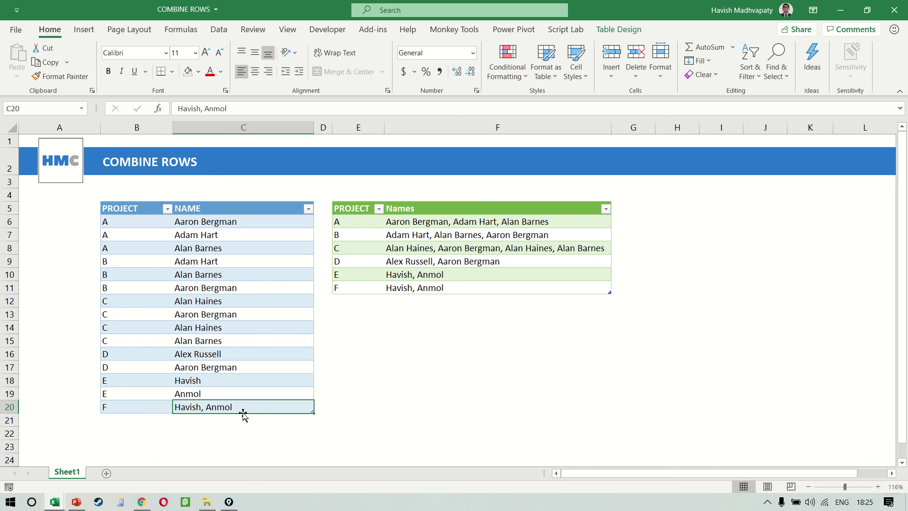
pyautogui.doubleClick(265, 408)
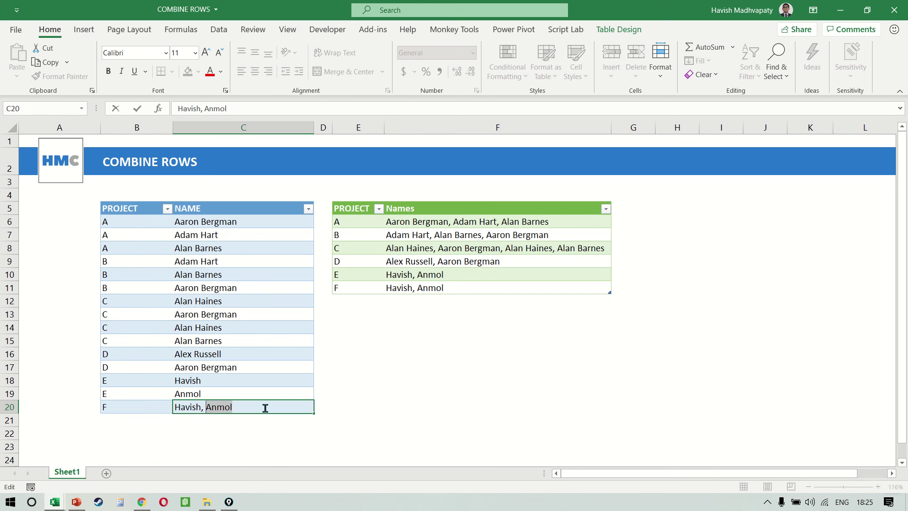
pyautogui.press('BackSpace')
pyautogui.press('Return')
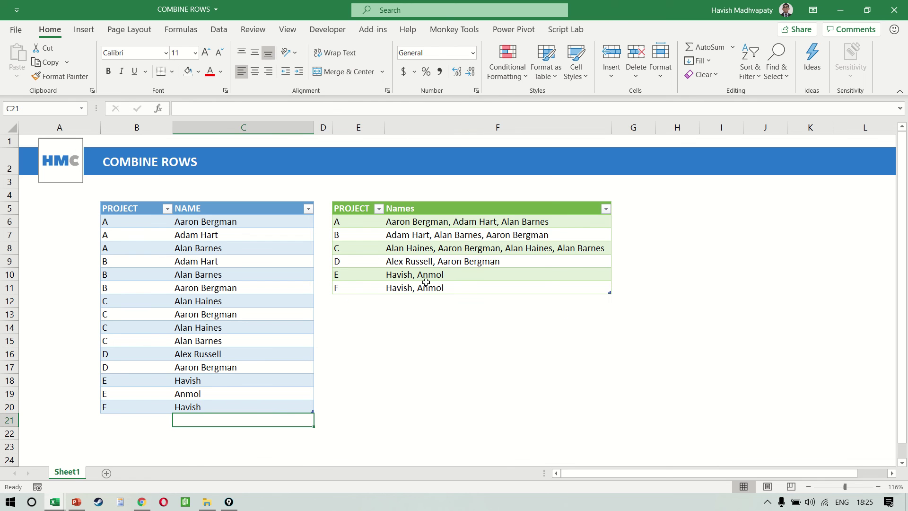
pyautogui.rightClick(426, 283)
pyautogui.click(505, 236)
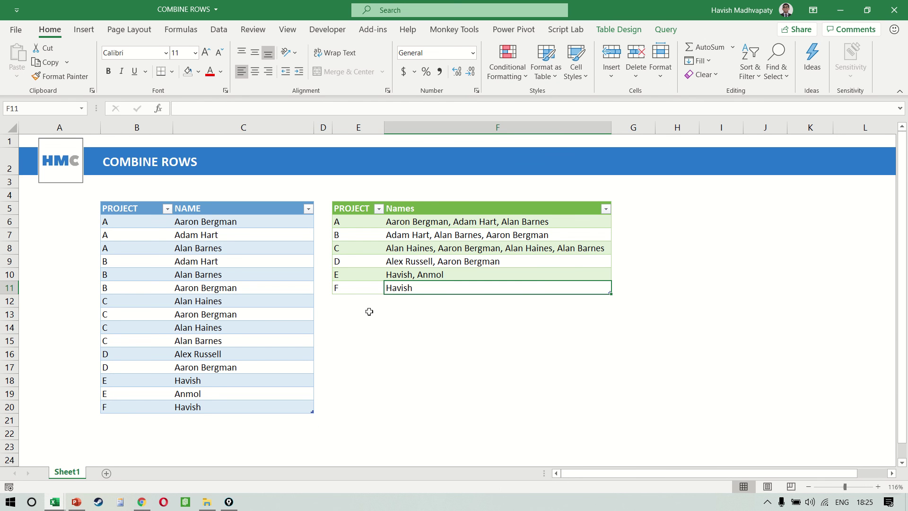